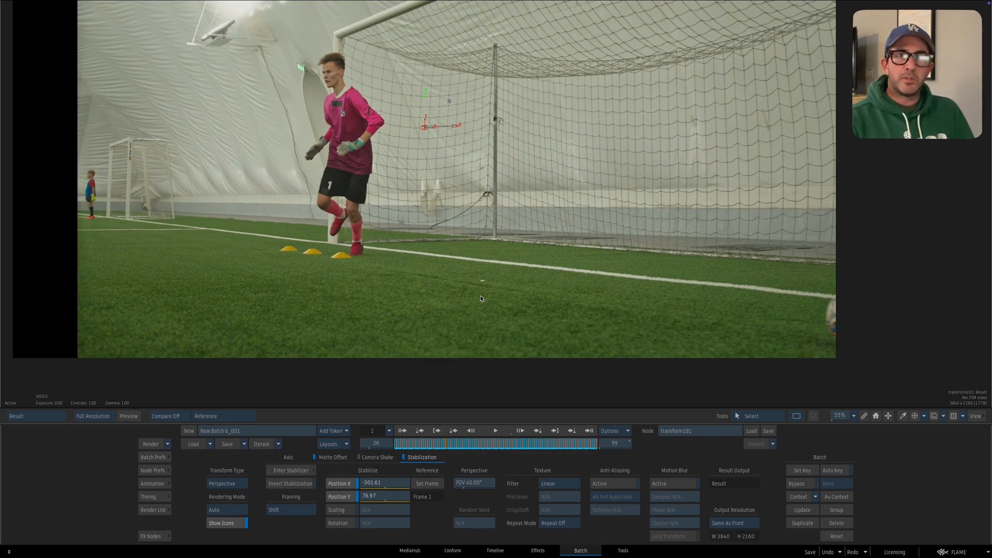
- Review the existing results by viewing the Paint node's output and the stabilized 2D Transform output
{"action": "key", "text": "Escape"}
{"action": "left_click_drag", "start_coordinate": [479, 253], "coordinate": [476, 264]}
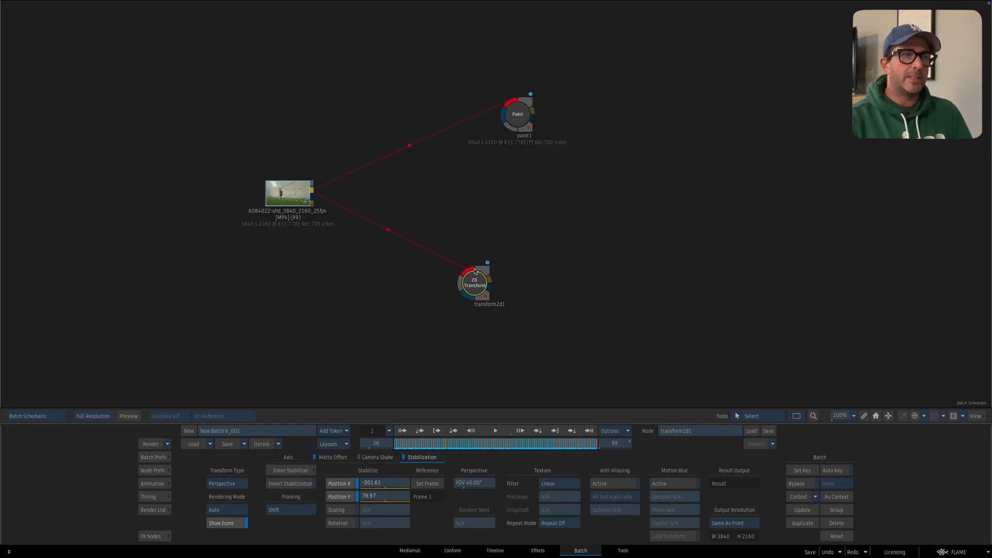
{"action": "double_click", "coordinate": [517, 115]}
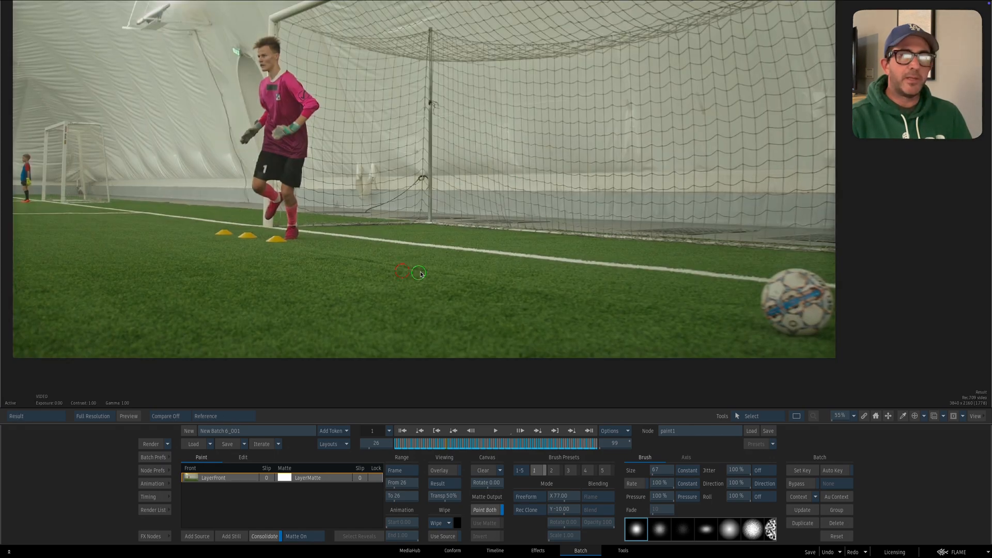
{"action": "key", "text": "Escape"}
{"action": "left_click", "coordinate": [460, 252]}
{"action": "key", "text": "F4"}
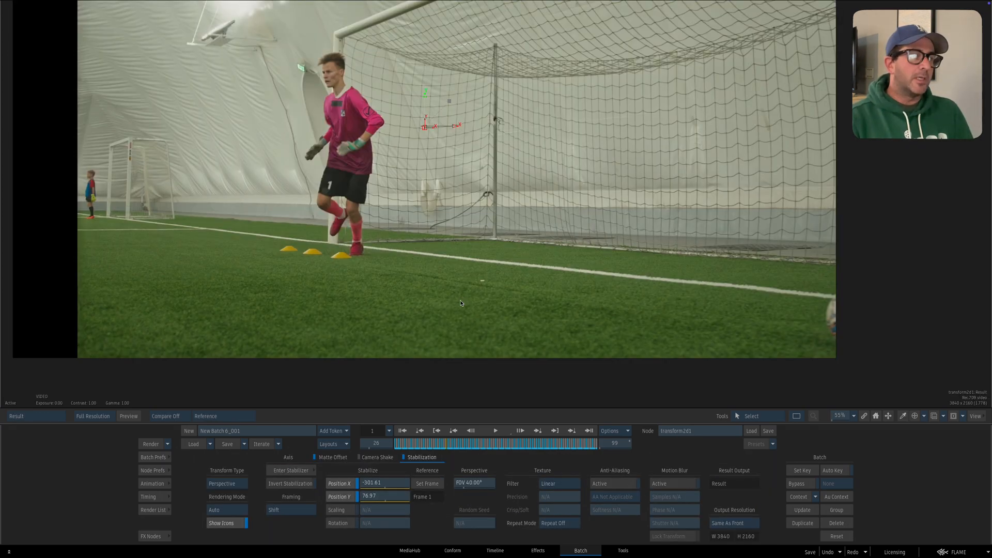
{"action": "left_click_drag", "start_coordinate": [461, 302], "coordinate": [511, 305]}
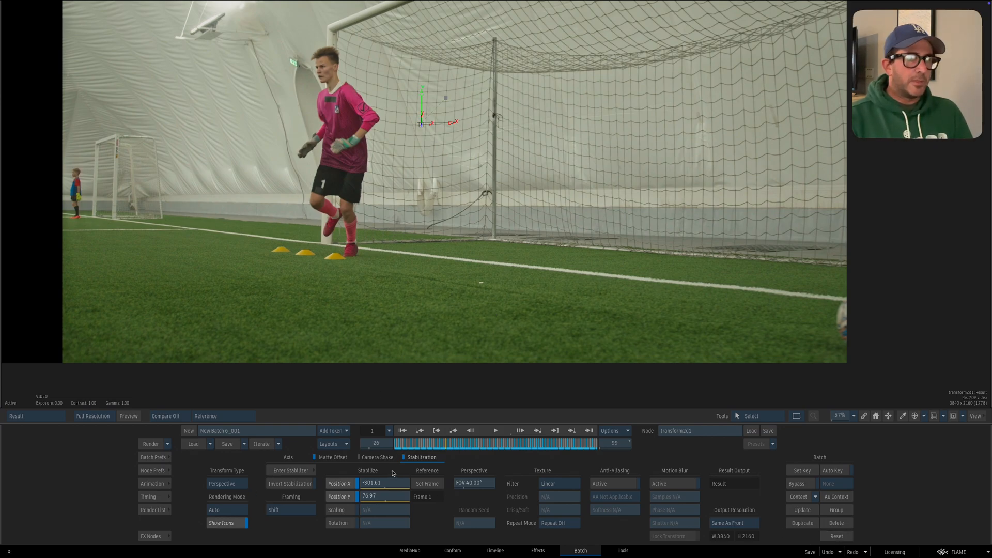
- Delete the existing 2D Transform node, add a new one fed by the goalkeeper clip, and open its result
{"action": "key", "text": "F4"}
{"action": "key", "text": "Delete"}
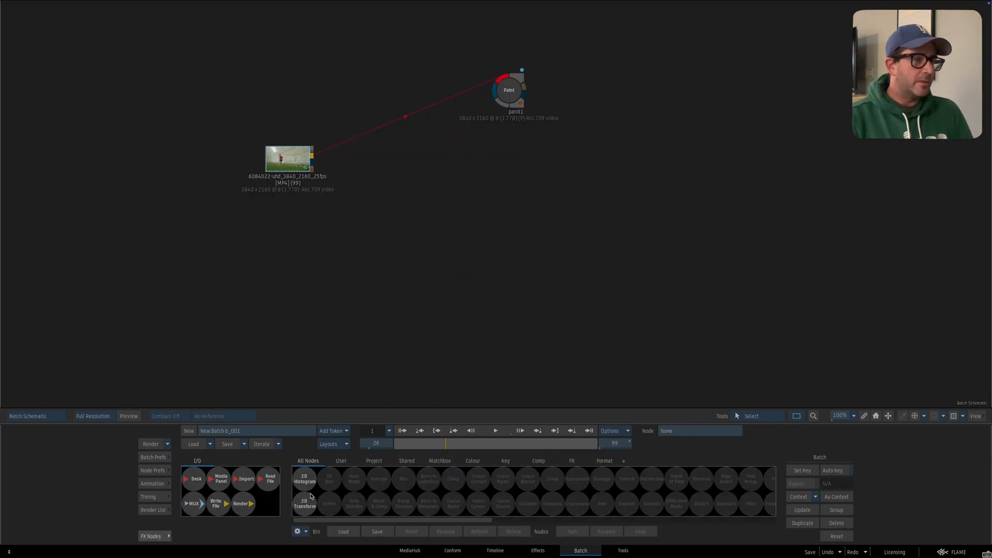
{"action": "left_click_drag", "start_coordinate": [310, 507], "coordinate": [446, 271]}
{"action": "double_click", "coordinate": [445, 271]}
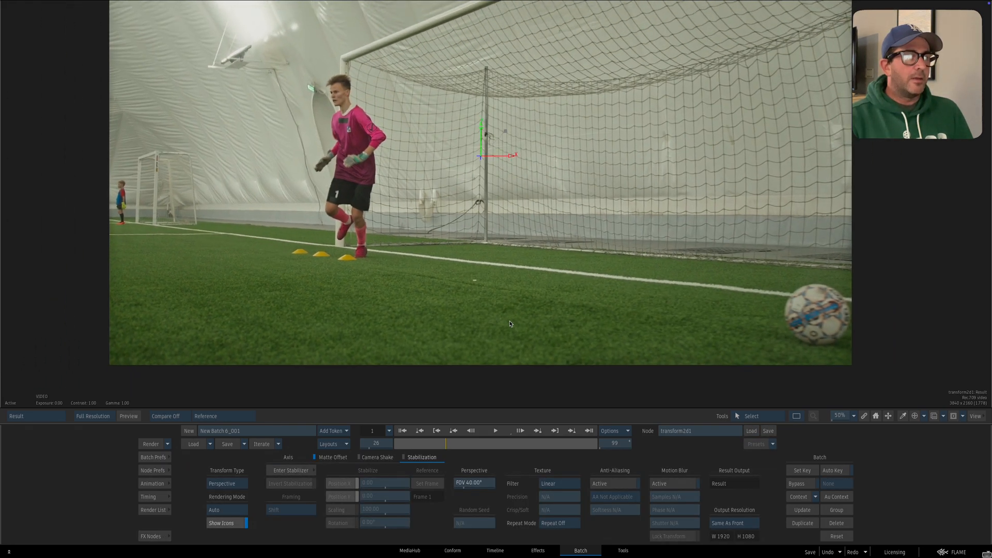
- Enable stabilization, enter the stabilizer, and place Tracker 1 on the white mark in the grass at frame 26
{"action": "left_click", "coordinate": [403, 457]}
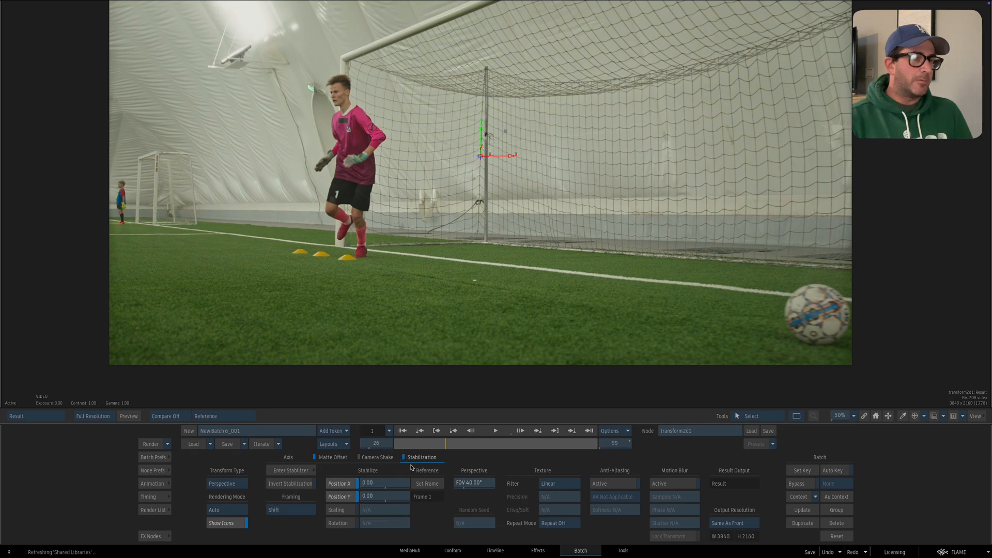
{"action": "left_click", "coordinate": [296, 471]}
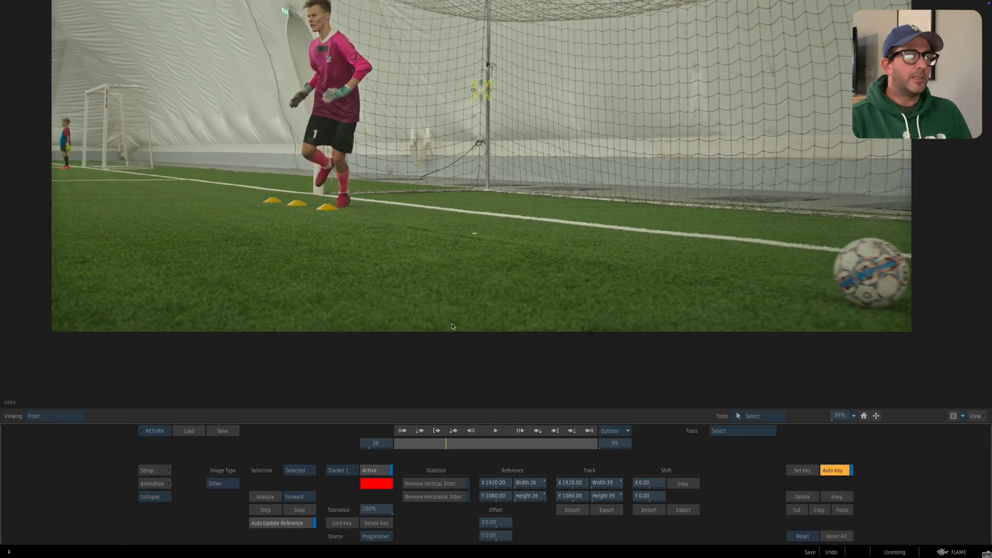
{"action": "left_click_drag", "start_coordinate": [529, 247], "coordinate": [521, 295]}
{"action": "left_click_drag", "start_coordinate": [521, 295], "coordinate": [512, 278]}
{"action": "left_click_drag", "start_coordinate": [479, 151], "coordinate": [466, 278]}
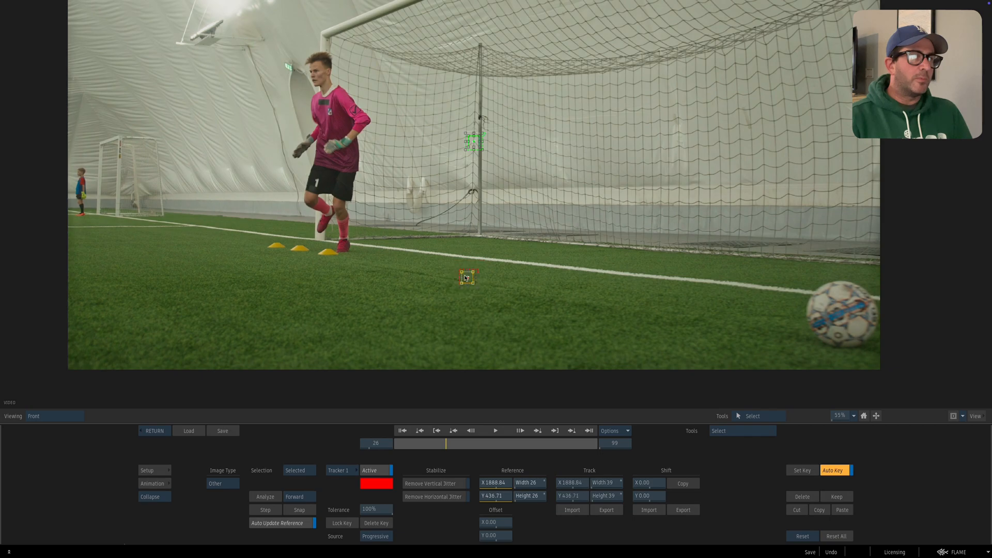
- Deactivate Tracker 2 and make Tracker 1 the current tracker
{"action": "left_click", "coordinate": [343, 472]}
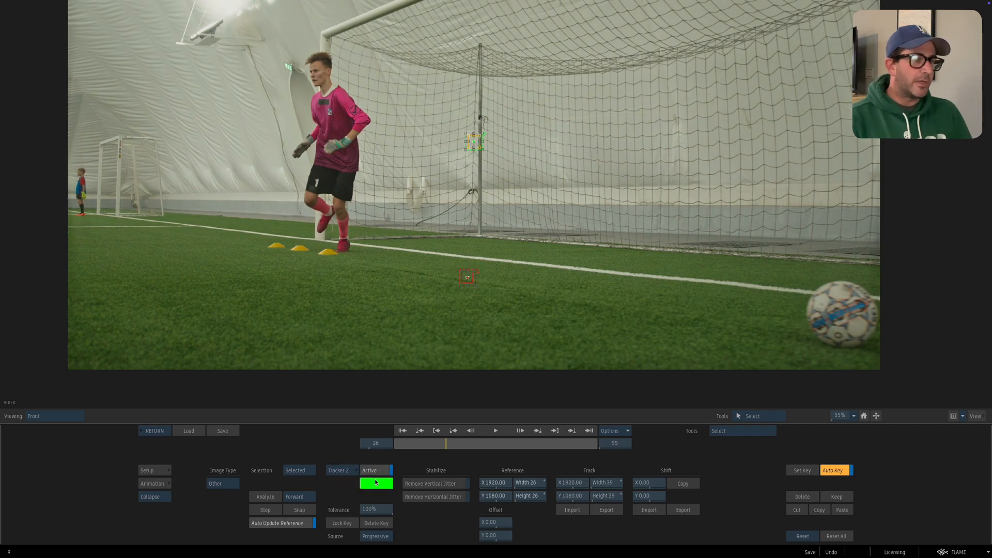
{"action": "left_click", "coordinate": [344, 471]}
{"action": "left_click", "coordinate": [345, 460]}
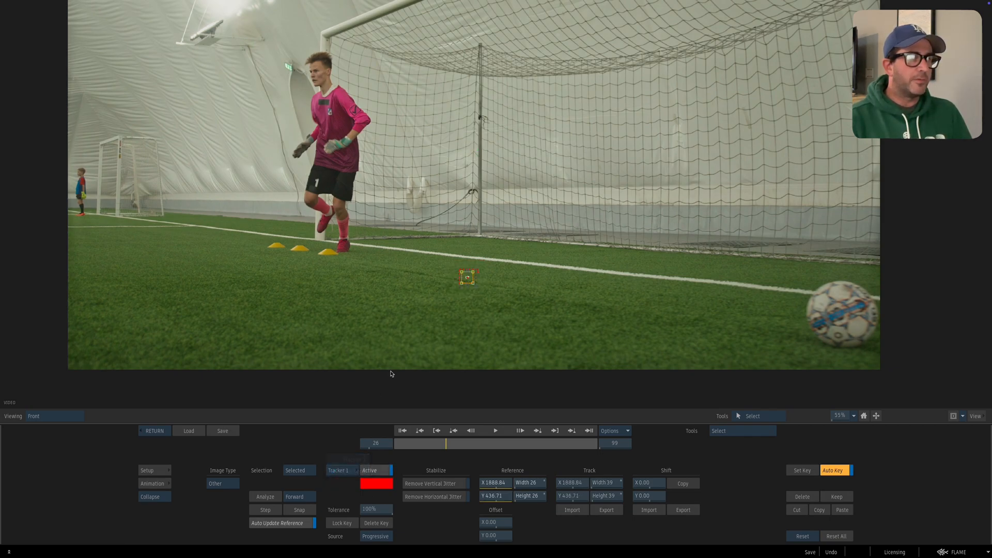
- Enlarge Tracker 1's track box to about 59 × 65 and analyze the mark forward from frame 26
{"action": "left_click_drag", "start_coordinate": [443, 317], "coordinate": [507, 256]}
{"action": "left_click_drag", "start_coordinate": [508, 256], "coordinate": [578, 252], "text": "ctrl"}
{"action": "left_click_drag", "start_coordinate": [459, 226], "coordinate": [497, 265]}
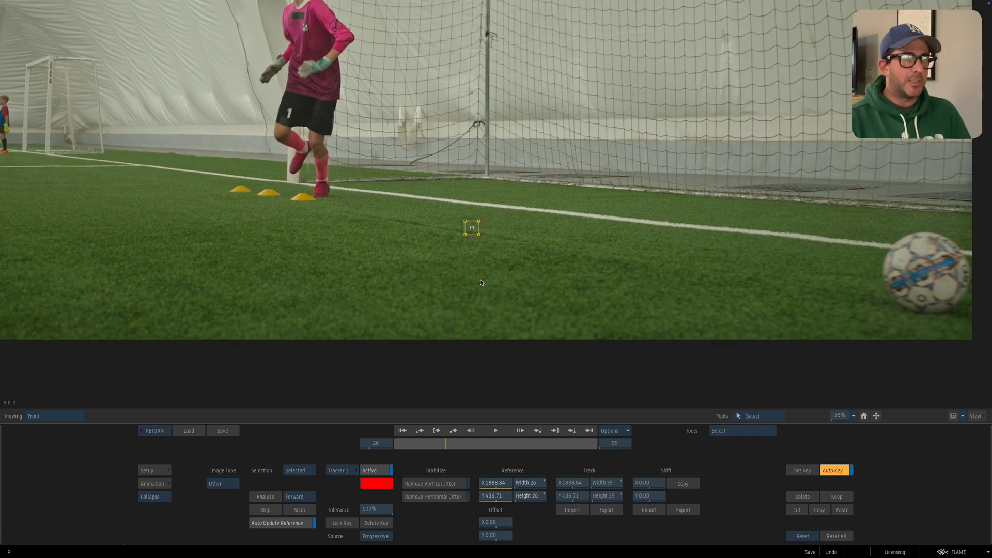
{"action": "mouse_move", "coordinate": [482, 227]}
{"action": "left_mouse_down"}
{"action": "mouse_move", "coordinate": [488, 245]}
{"action": "mouse_move", "coordinate": [469, 235]}
{"action": "left_mouse_up"}
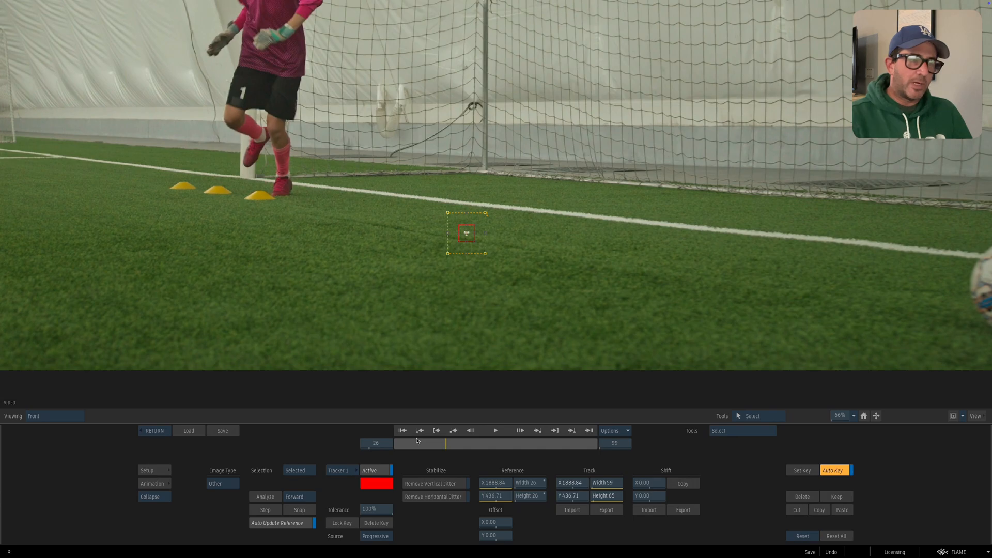
{"action": "left_click", "coordinate": [301, 499]}
{"action": "left_click", "coordinate": [264, 497]}
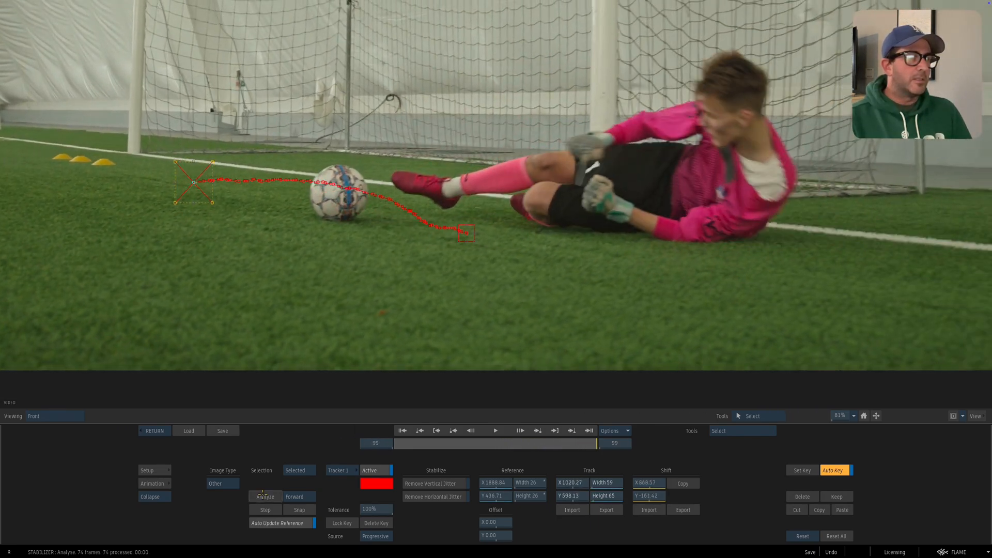
- Go back to frame 26, analyze Tracker 1 backward to frame 1, and return to the 2D Transform
{"action": "left_click", "coordinate": [448, 447]}
{"action": "mouse_move", "coordinate": [448, 447]}
{"action": "left_mouse_down"}
{"action": "mouse_move", "coordinate": [437, 445]}
{"action": "mouse_move", "coordinate": [447, 447]}
{"action": "left_mouse_up"}
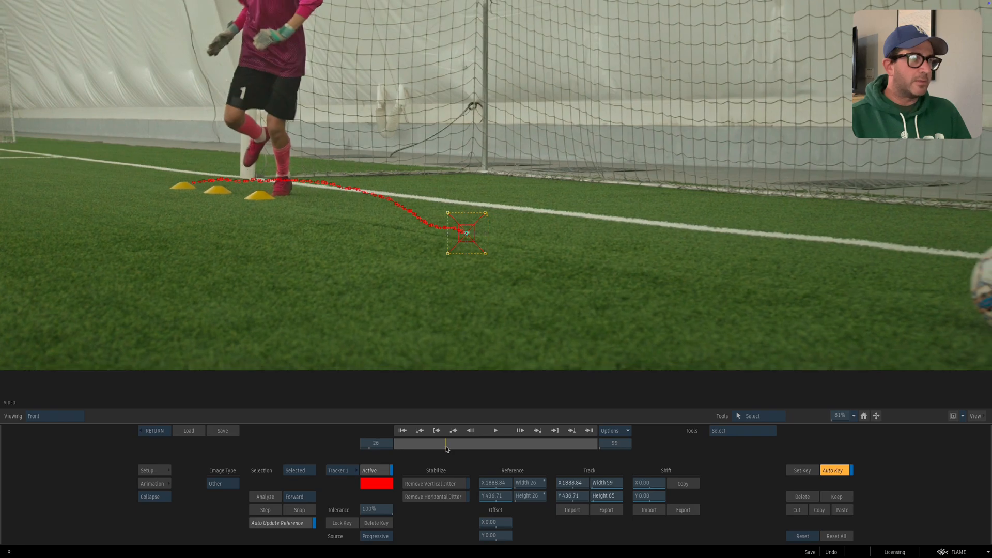
{"action": "left_click", "coordinate": [292, 497]}
{"action": "left_click", "coordinate": [265, 497]}
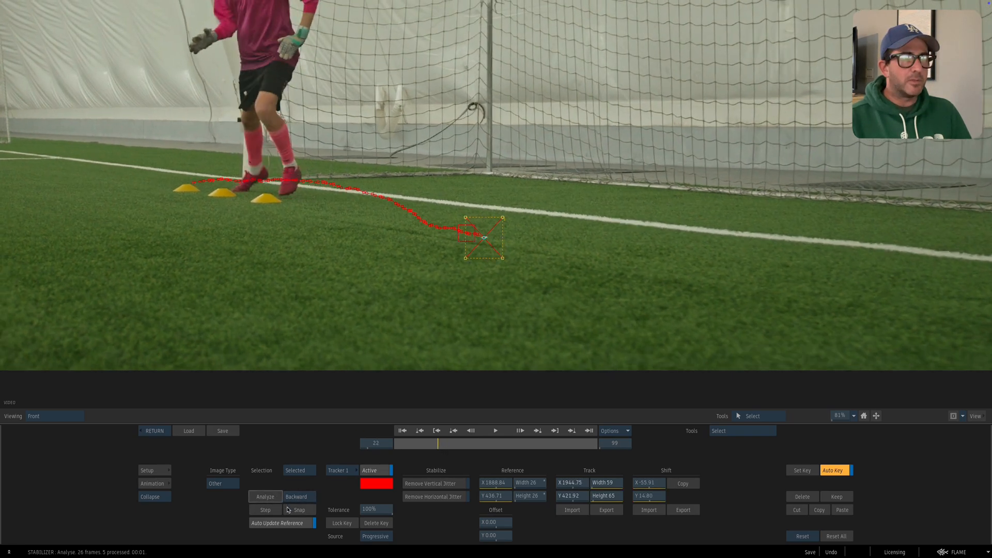
{"action": "left_click_drag", "start_coordinate": [485, 306], "coordinate": [425, 424]}
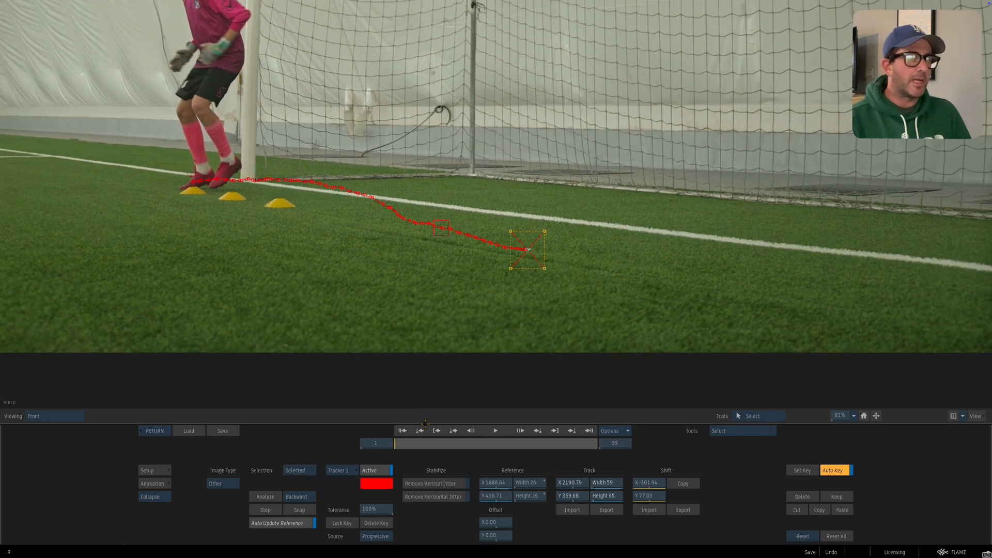
{"action": "left_click", "coordinate": [154, 430]}
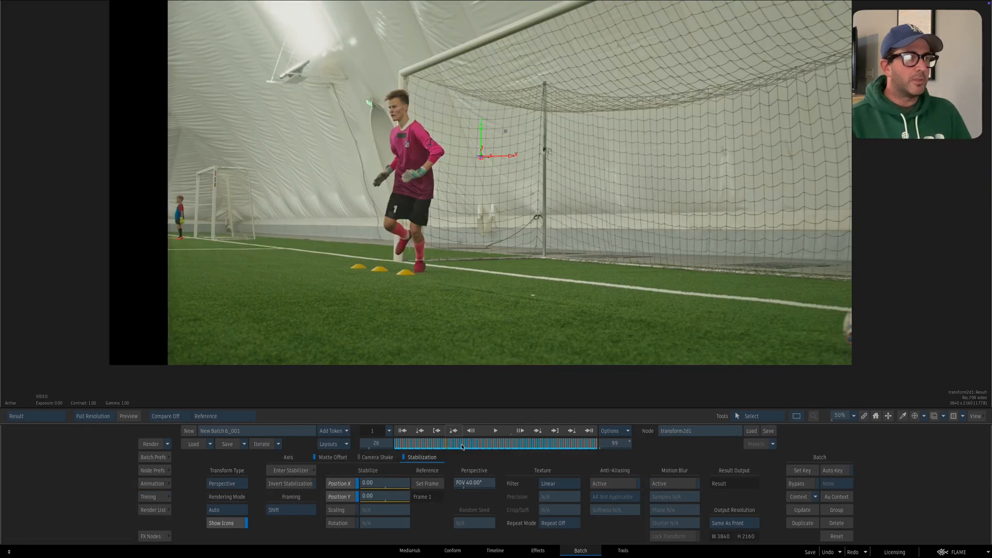
- Scrub through the clip to check that the white mark on the grass is stabilized
{"action": "left_click_drag", "start_coordinate": [358, 248], "coordinate": [425, 242]}
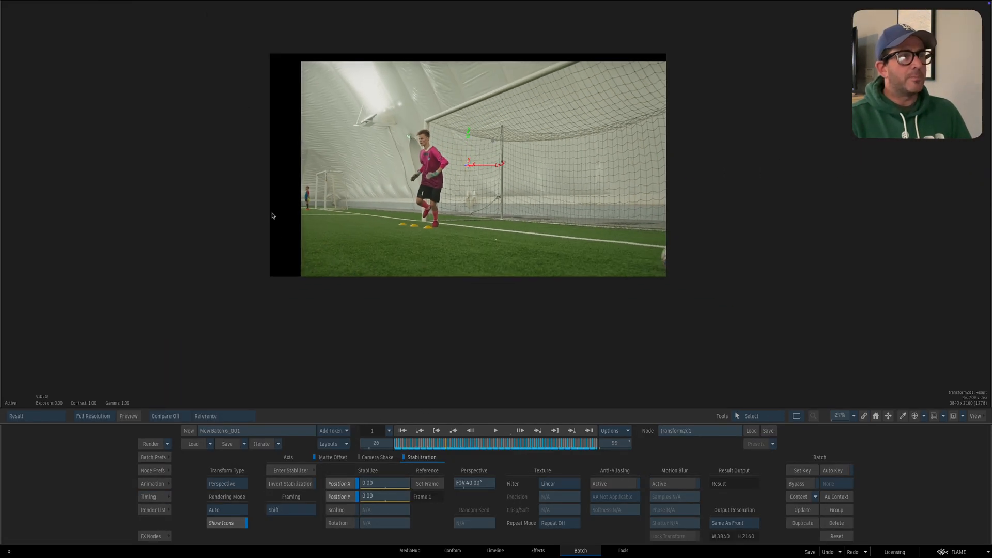
{"action": "left_click_drag", "start_coordinate": [465, 443], "coordinate": [393, 421]}
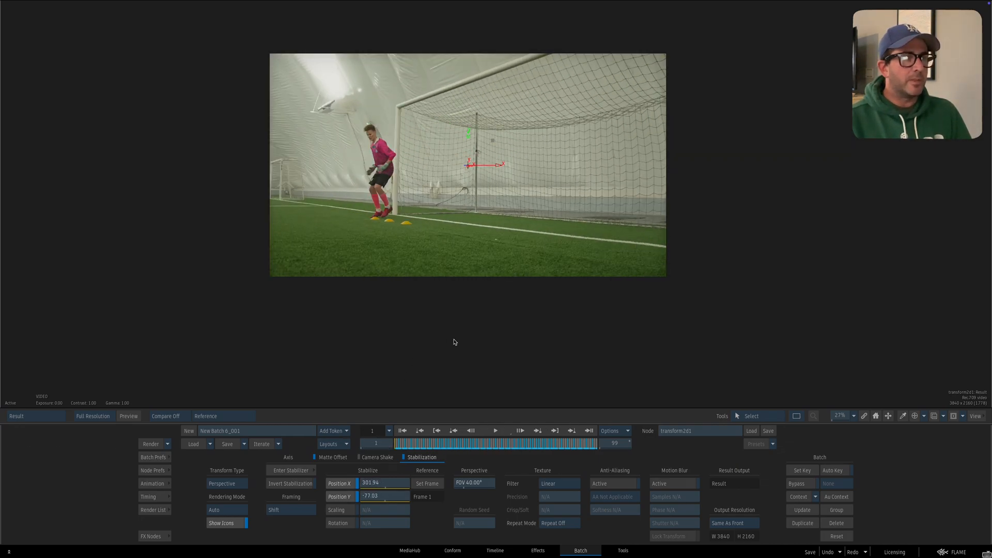
{"action": "left_click_drag", "start_coordinate": [455, 342], "coordinate": [496, 356]}
{"action": "mouse_move", "coordinate": [408, 445]}
{"action": "left_mouse_down"}
{"action": "mouse_move", "coordinate": [532, 444]}
{"action": "mouse_move", "coordinate": [393, 444]}
{"action": "left_mouse_up"}
{"action": "left_click", "coordinate": [483, 436]}
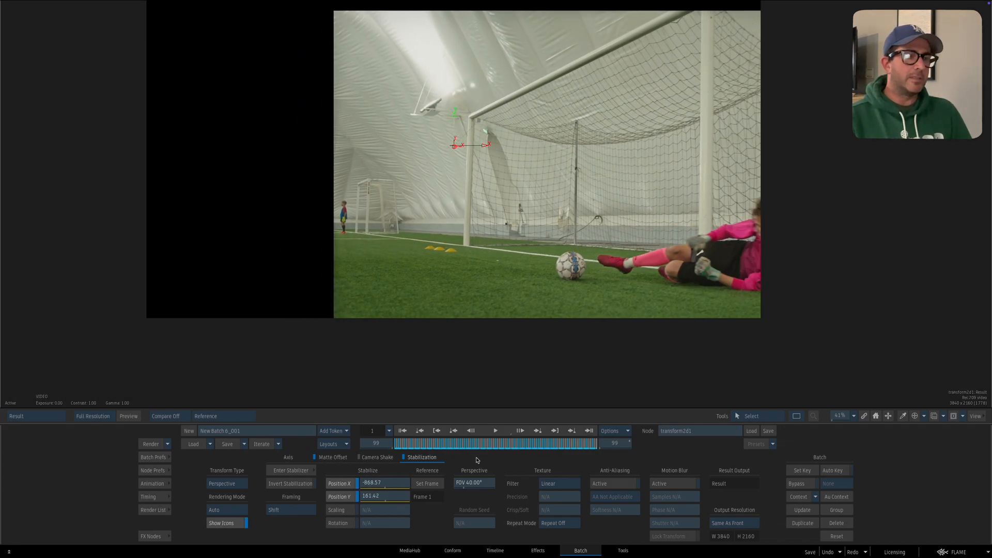
{"action": "left_click_drag", "start_coordinate": [464, 444], "coordinate": [422, 419]}
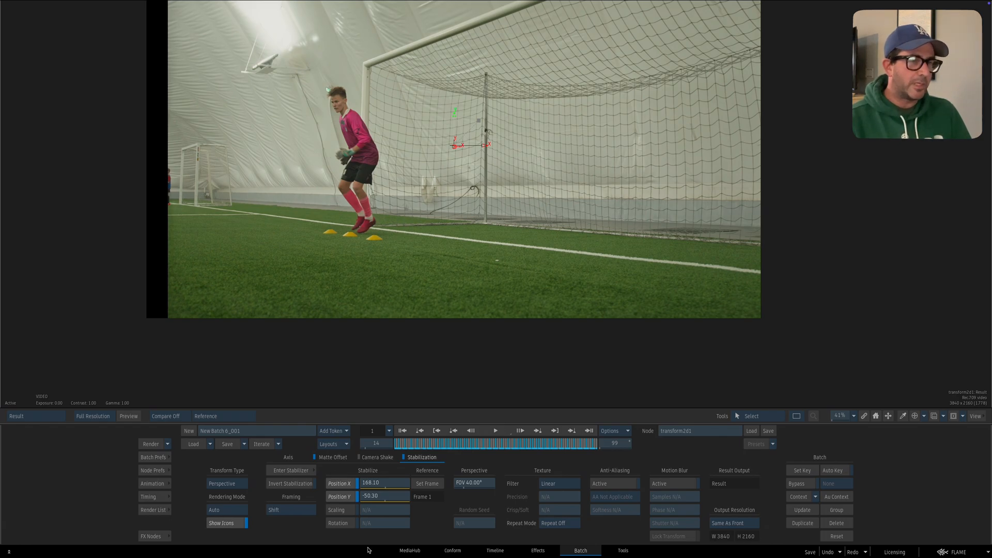
- Add a Paint node fed by the 2D Transform's output and open it
{"action": "key", "text": "Escape"}
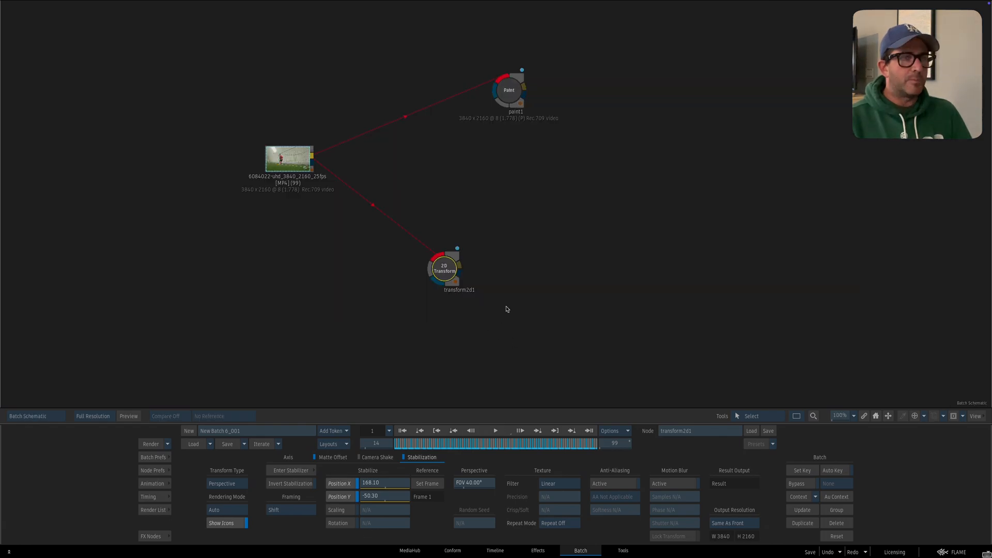
{"action": "left_click_drag", "start_coordinate": [506, 325], "coordinate": [475, 317]}
{"action": "left_click", "coordinate": [151, 537]}
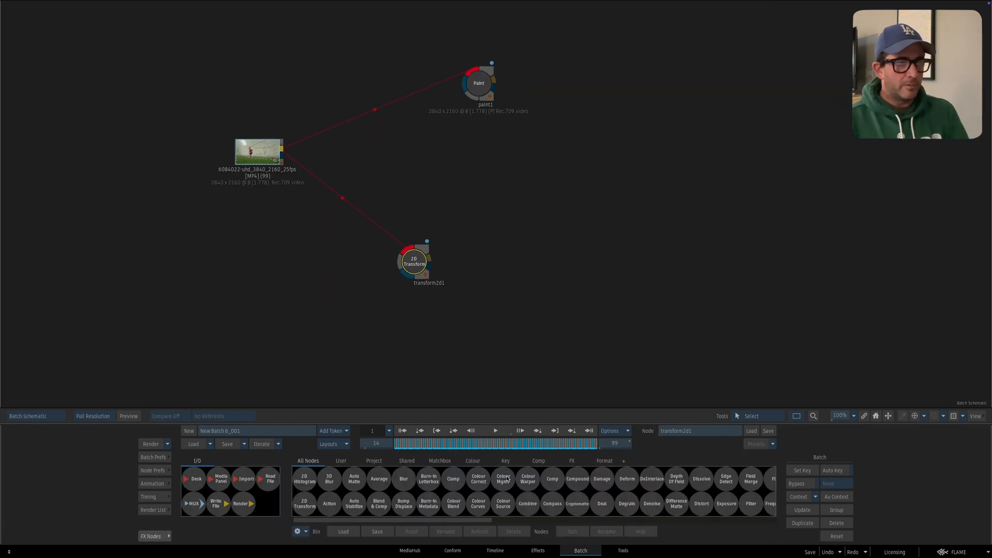
{"action": "scroll", "coordinate": [507, 480], "scroll_direction": "down", "scroll_amount": 5}
{"action": "mouse_move", "coordinate": [539, 503]}
{"action": "left_mouse_down"}
{"action": "mouse_move", "coordinate": [527, 385]}
{"action": "mouse_move", "coordinate": [450, 270]}
{"action": "mouse_move", "coordinate": [535, 282]}
{"action": "left_mouse_up"}
{"action": "double_click", "coordinate": [528, 292]}
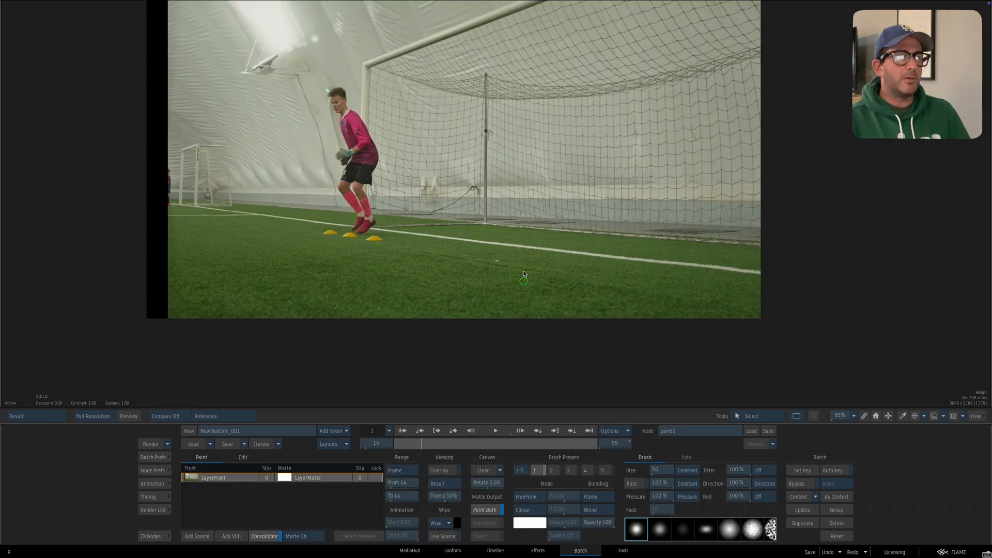
- Go to frame 1 and set the paint range to Sequence
{"action": "scroll", "coordinate": [542, 290], "scroll_direction": "up", "scroll_amount": 4}
{"action": "left_click_drag", "start_coordinate": [408, 439], "coordinate": [395, 443]}
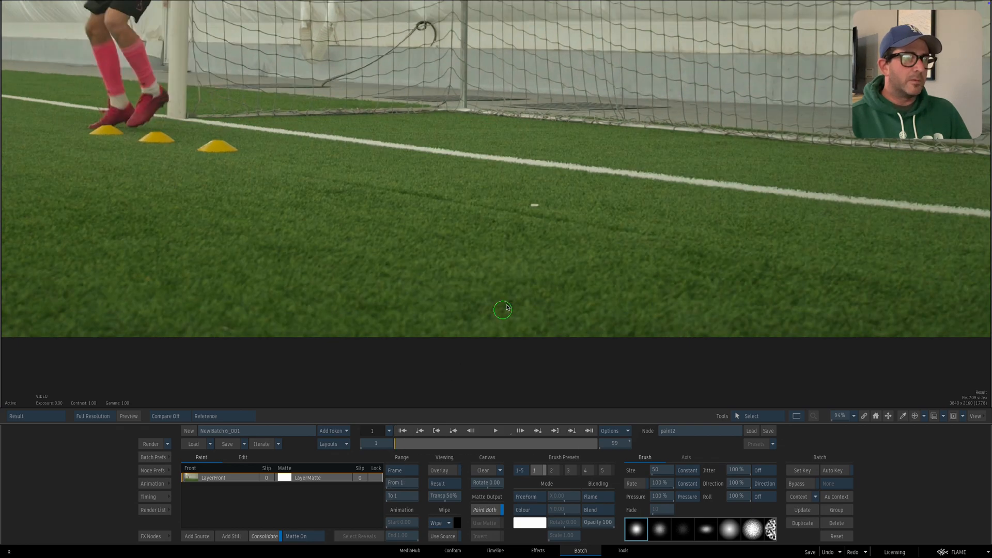
{"action": "left_click", "coordinate": [402, 470]}
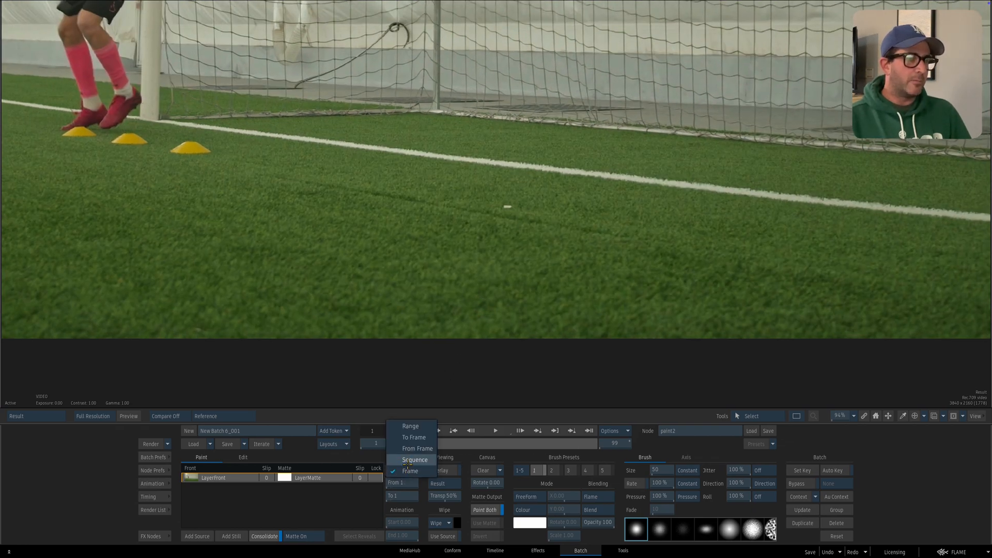
{"action": "left_click", "coordinate": [402, 459]}
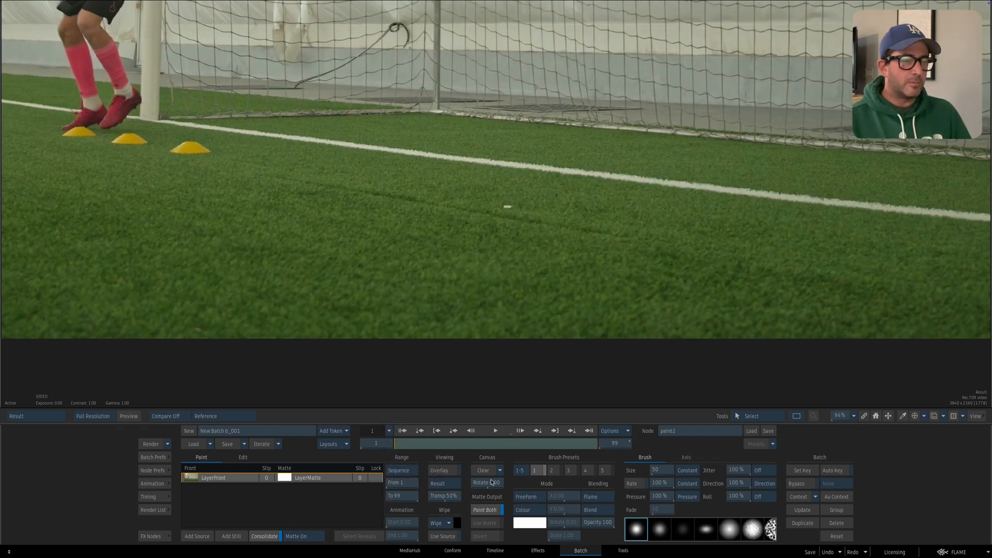
- Use Rec Clone with an offset of X 76, Y -15 to paint clean grass over the white mark
{"action": "left_click", "coordinate": [531, 510]}
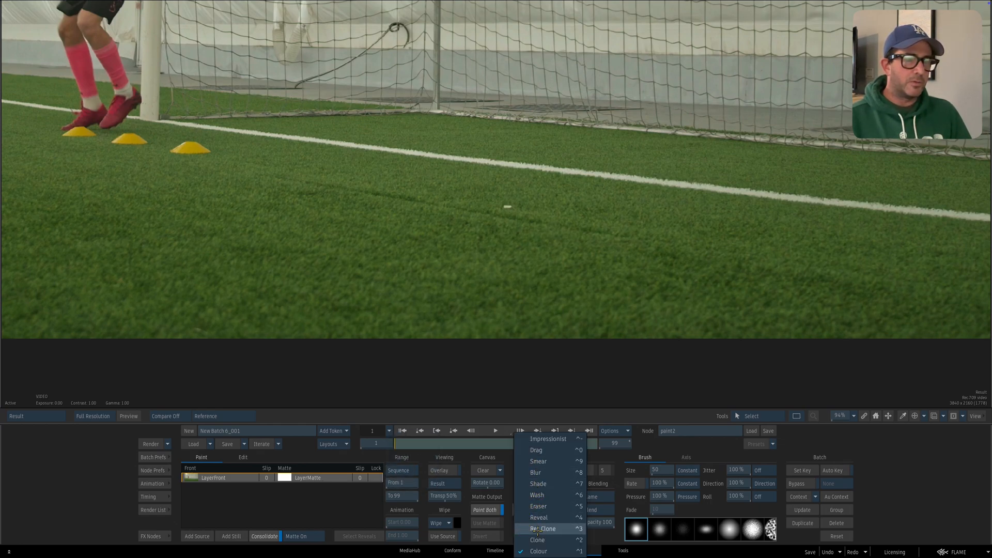
{"action": "left_click", "coordinate": [537, 529]}
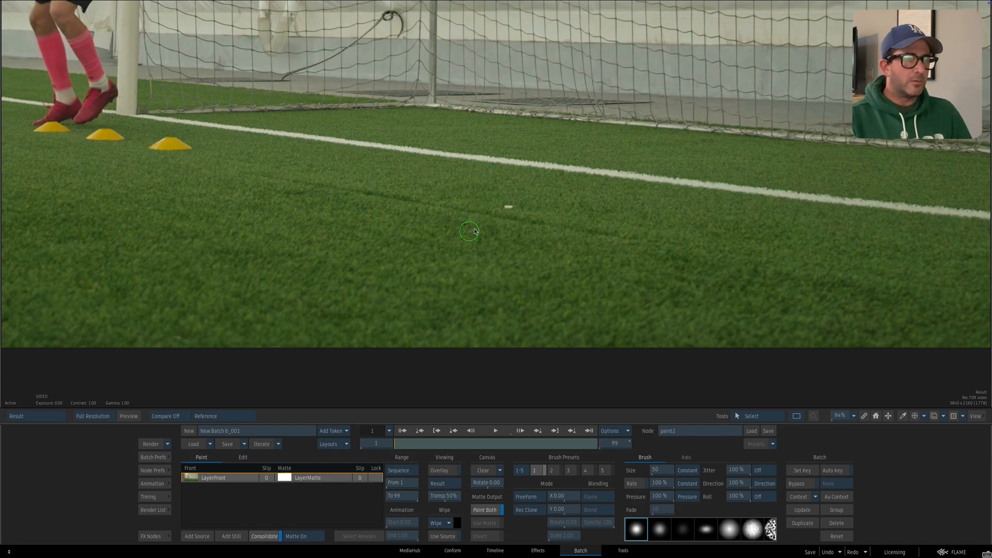
{"action": "left_click_drag", "start_coordinate": [480, 222], "coordinate": [509, 206]}
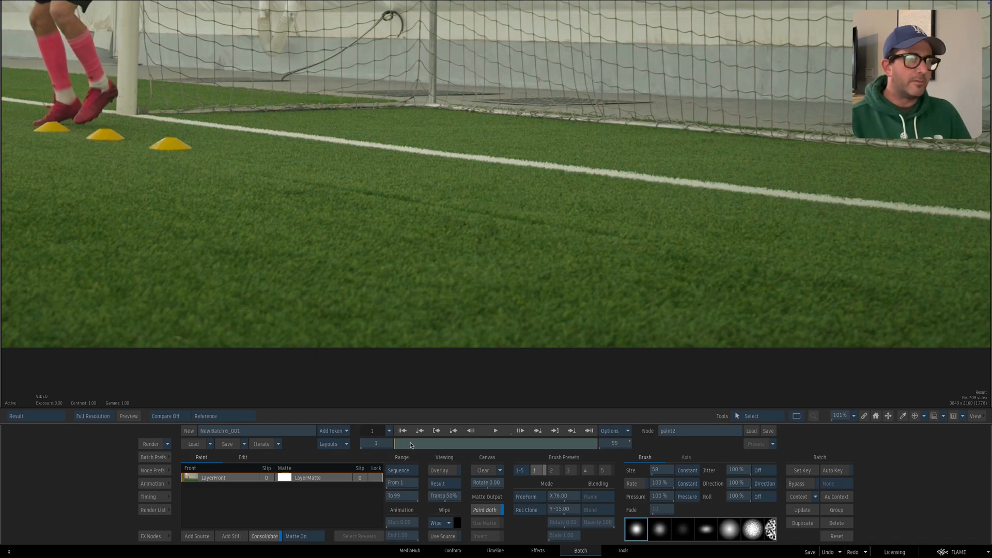
- Scrub through the frames and compare the front input with the painted result to check the mark's removal
{"action": "left_click_drag", "start_coordinate": [411, 446], "coordinate": [530, 411]}
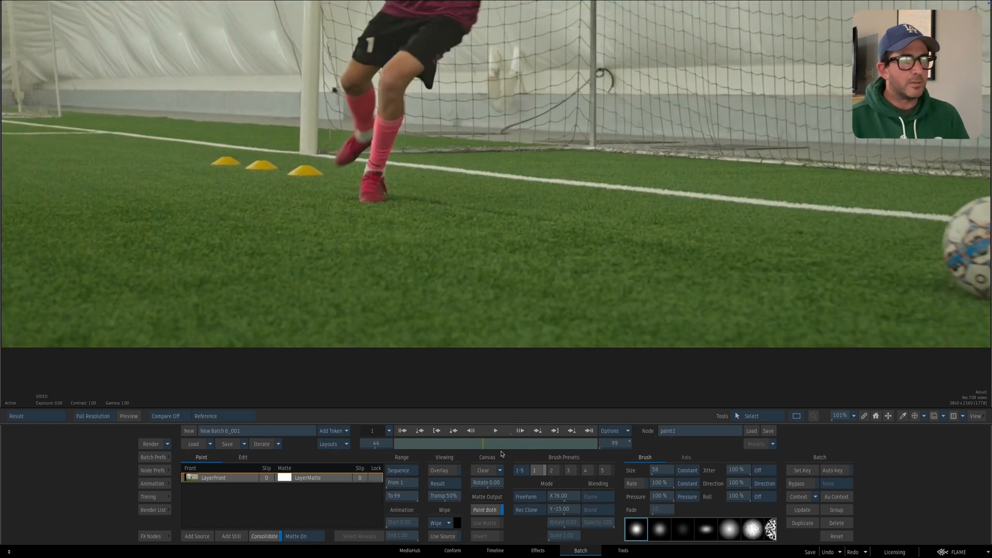
{"action": "mouse_move", "coordinate": [494, 447]}
{"action": "left_mouse_down"}
{"action": "mouse_move", "coordinate": [524, 447]}
{"action": "mouse_move", "coordinate": [496, 446]}
{"action": "left_mouse_up"}
{"action": "key", "text": "F1"}
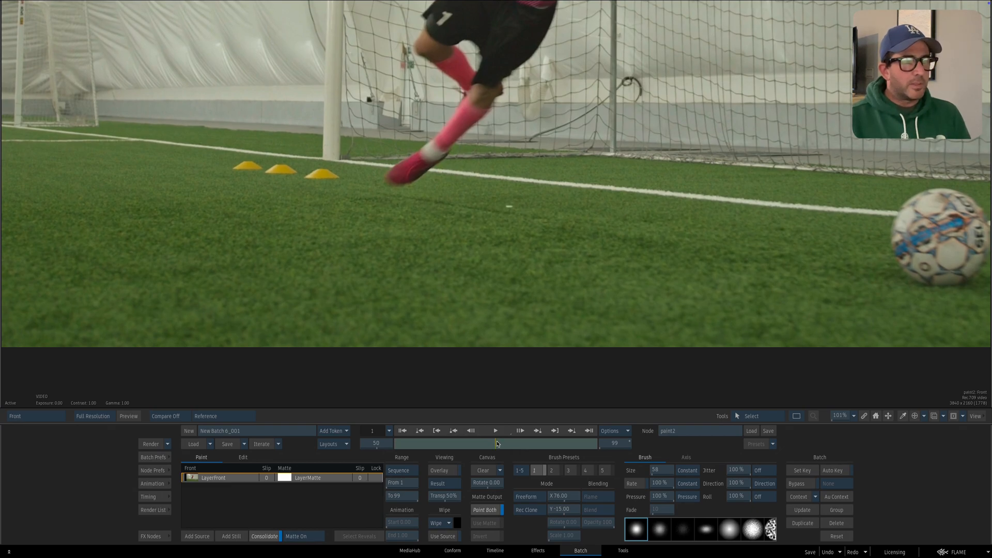
{"action": "key", "text": "F4"}
{"action": "mouse_move", "coordinate": [497, 444]}
{"action": "left_mouse_down"}
{"action": "mouse_move", "coordinate": [525, 440]}
{"action": "mouse_move", "coordinate": [484, 440]}
{"action": "left_mouse_up"}
{"action": "left_click_drag", "start_coordinate": [494, 289], "coordinate": [495, 312]}
- Duplicate the stabilizing 2D Transform node in the batch schematic and place the copy after the second Paint node
{"action": "key", "text": "grave"}
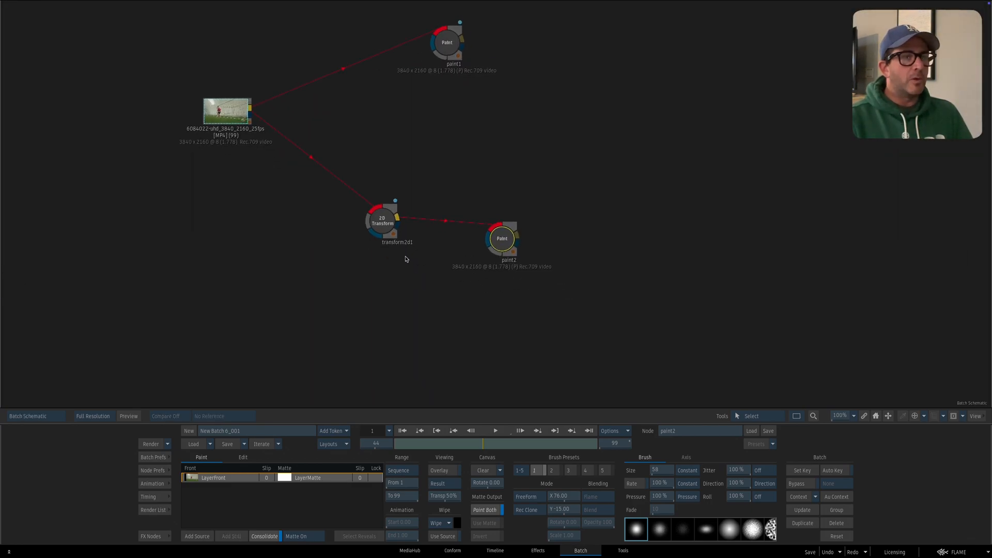
{"action": "left_click_drag", "start_coordinate": [381, 245], "coordinate": [381, 251]}
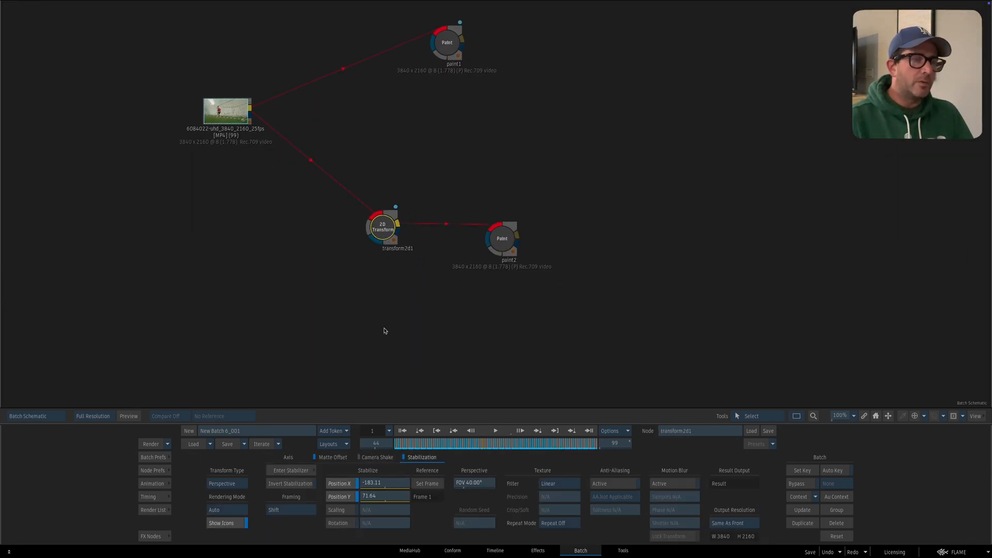
{"action": "right_click", "coordinate": [386, 228]}
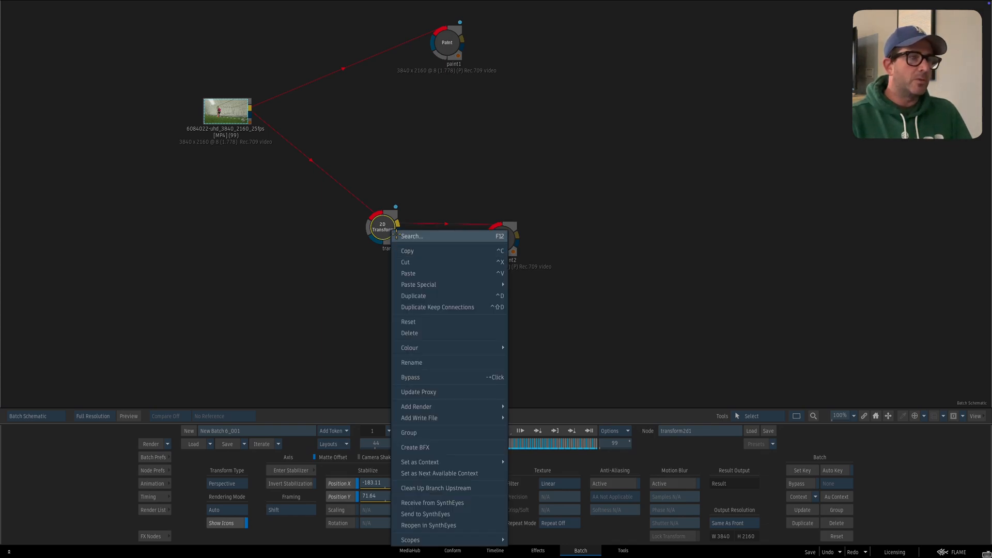
{"action": "left_click", "coordinate": [404, 296]}
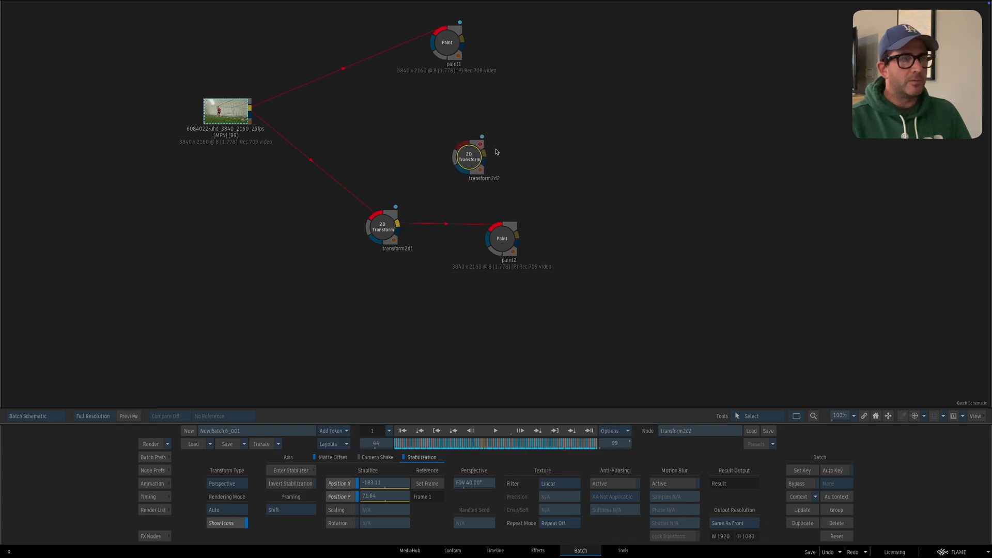
{"action": "left_click", "coordinate": [620, 215]}
{"action": "left_click", "coordinate": [499, 237]}
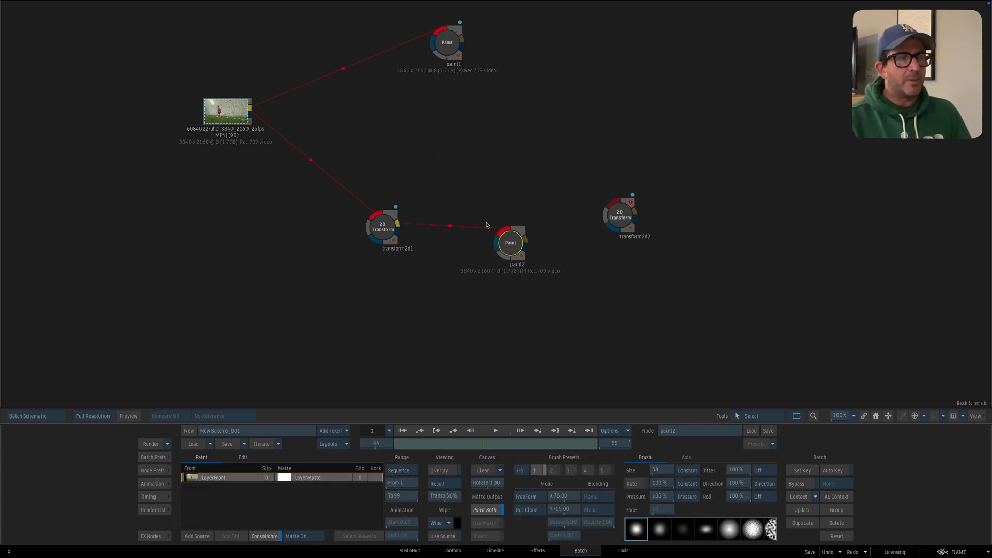
{"action": "mouse_move", "coordinate": [506, 242]}
{"action": "left_mouse_down"}
{"action": "mouse_move", "coordinate": [512, 226]}
{"action": "mouse_move", "coordinate": [507, 260]}
{"action": "mouse_move", "coordinate": [514, 237]}
{"action": "mouse_move", "coordinate": [501, 244]}
{"action": "left_mouse_up"}
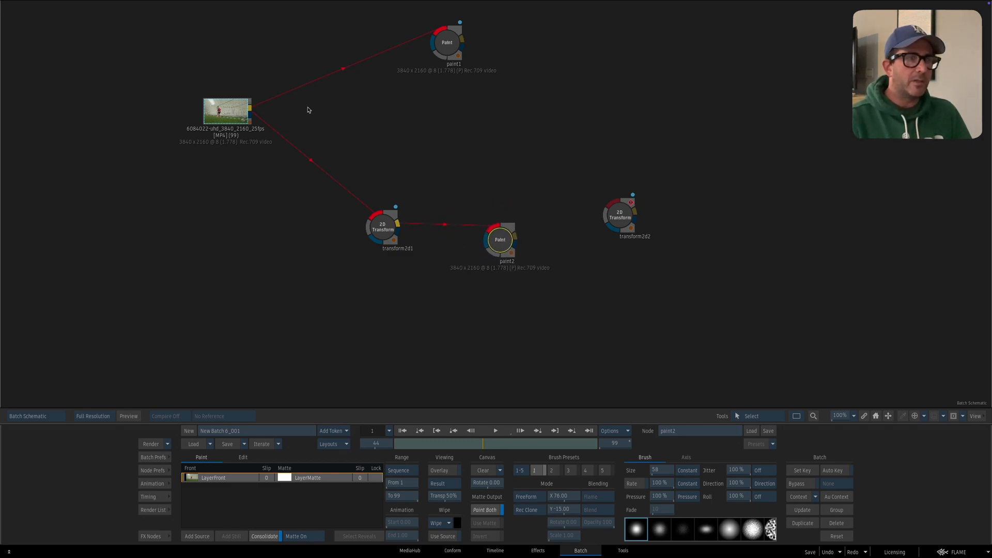
{"action": "left_click", "coordinate": [371, 235]}
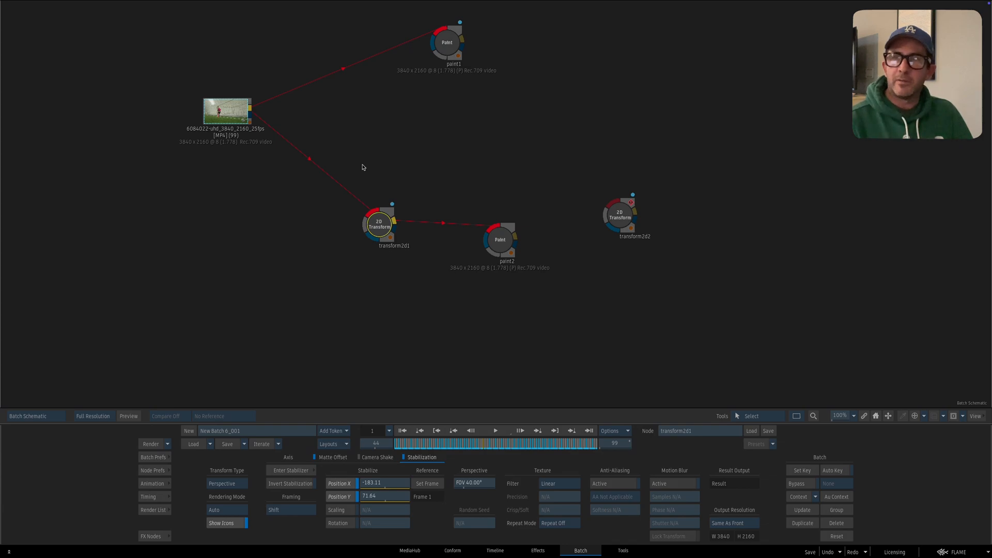
- Connect the second Paint node's result and matte outputs to the duplicated 2D Transform's front and matte inputs
{"action": "mouse_move", "coordinate": [617, 215]}
{"action": "left_mouse_down"}
{"action": "mouse_move", "coordinate": [554, 248]}
{"action": "mouse_move", "coordinate": [581, 248]}
{"action": "mouse_move", "coordinate": [571, 236]}
{"action": "mouse_move", "coordinate": [575, 250]}
{"action": "left_mouse_up"}
{"action": "left_click_drag", "start_coordinate": [540, 303], "coordinate": [540, 303]}
{"action": "mouse_move", "coordinate": [574, 250]}
{"action": "left_mouse_down"}
{"action": "mouse_move", "coordinate": [585, 243]}
{"action": "mouse_move", "coordinate": [559, 250]}
{"action": "left_mouse_up"}
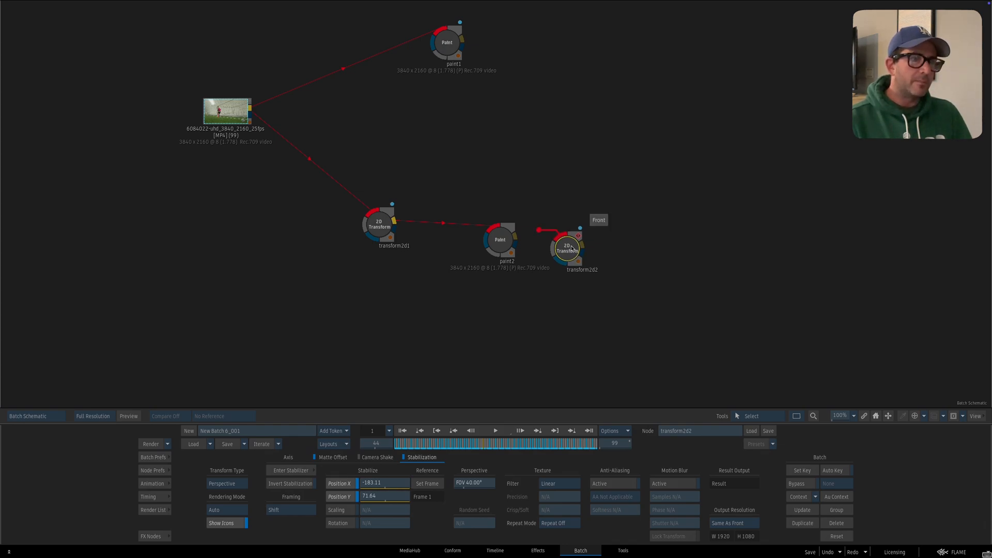
{"action": "left_click_drag", "start_coordinate": [571, 248], "coordinate": [575, 248]}
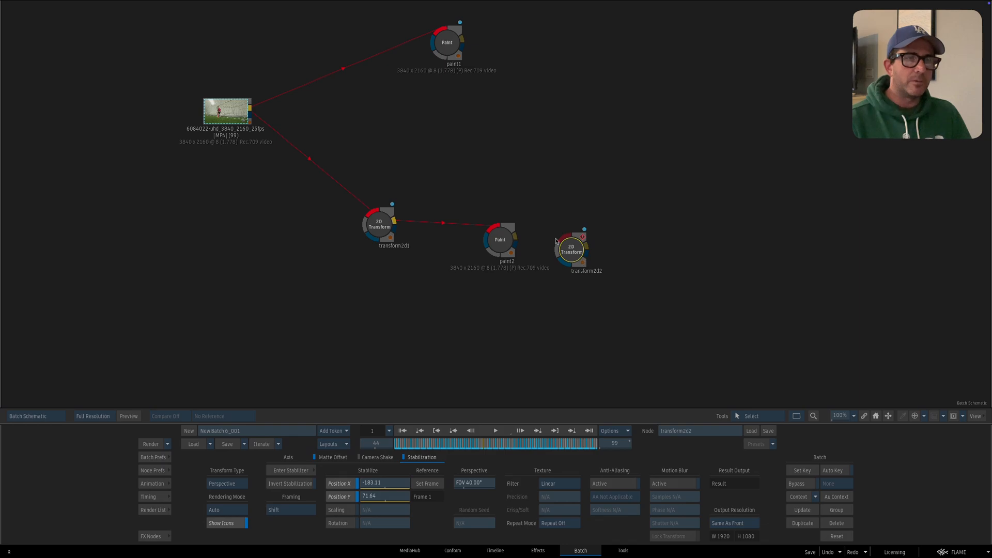
{"action": "mouse_move", "coordinate": [568, 247]}
{"action": "left_mouse_down"}
{"action": "mouse_move", "coordinate": [577, 248]}
{"action": "mouse_move", "coordinate": [537, 250]}
{"action": "mouse_move", "coordinate": [579, 251]}
{"action": "mouse_move", "coordinate": [565, 243]}
{"action": "left_mouse_up"}
{"action": "mouse_move", "coordinate": [539, 232]}
{"action": "left_mouse_down"}
{"action": "mouse_move", "coordinate": [613, 251]}
{"action": "mouse_move", "coordinate": [625, 240]}
{"action": "mouse_move", "coordinate": [616, 247]}
{"action": "mouse_move", "coordinate": [626, 256]}
{"action": "mouse_move", "coordinate": [417, 343]}
{"action": "left_mouse_up"}
- View the duplicated 2D Transform's result, enable Invert Stabilization on it, and scrub through the frames
{"action": "key", "text": "F4"}
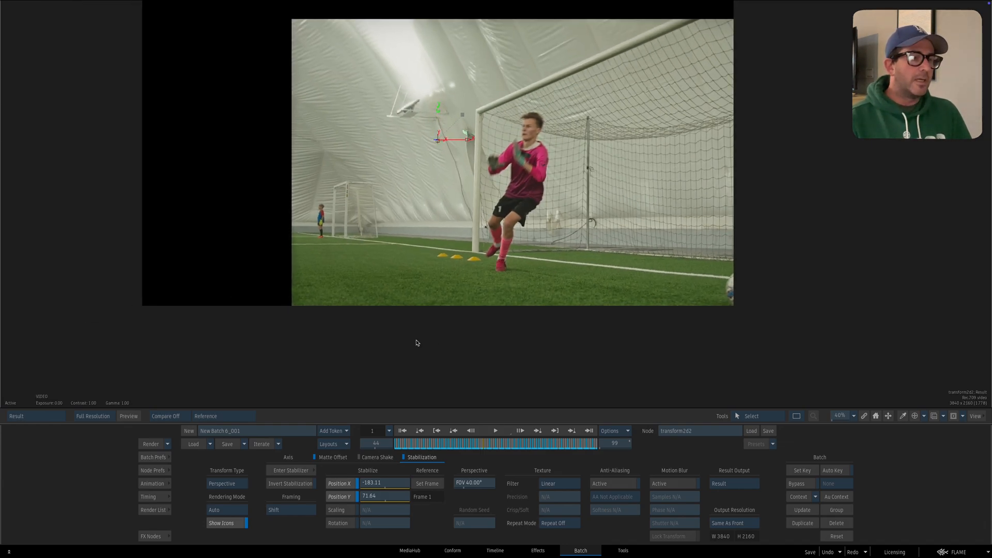
{"action": "left_click", "coordinate": [295, 487]}
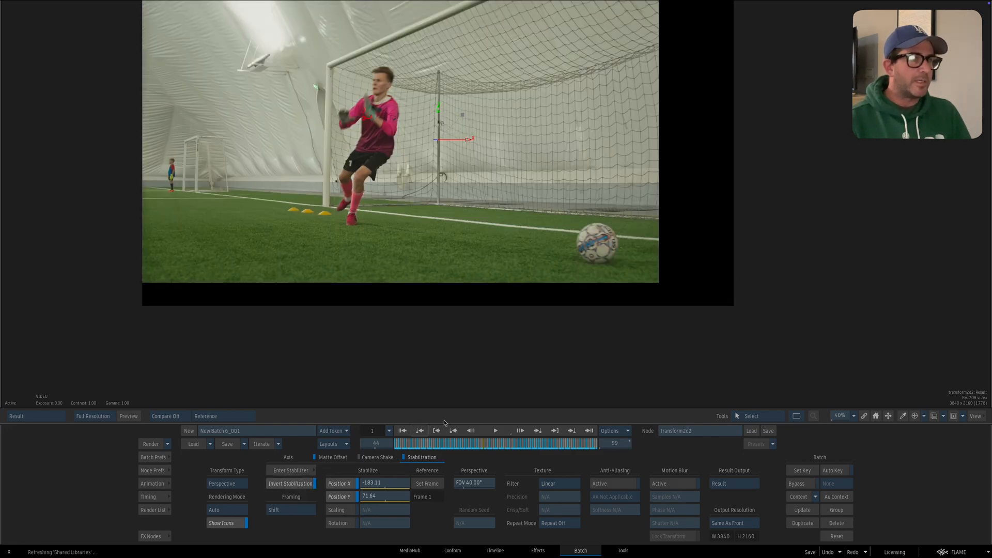
{"action": "left_click_drag", "start_coordinate": [506, 288], "coordinate": [478, 442]}
- Add a Comp node fed by the inverted transform's result and matte with the source clip as back, and view its result
{"action": "key", "text": "Escape"}
{"action": "left_click_drag", "start_coordinate": [521, 347], "coordinate": [486, 368]}
{"action": "left_click_drag", "start_coordinate": [592, 273], "coordinate": [571, 275]}
{"action": "left_click", "coordinate": [155, 537]}
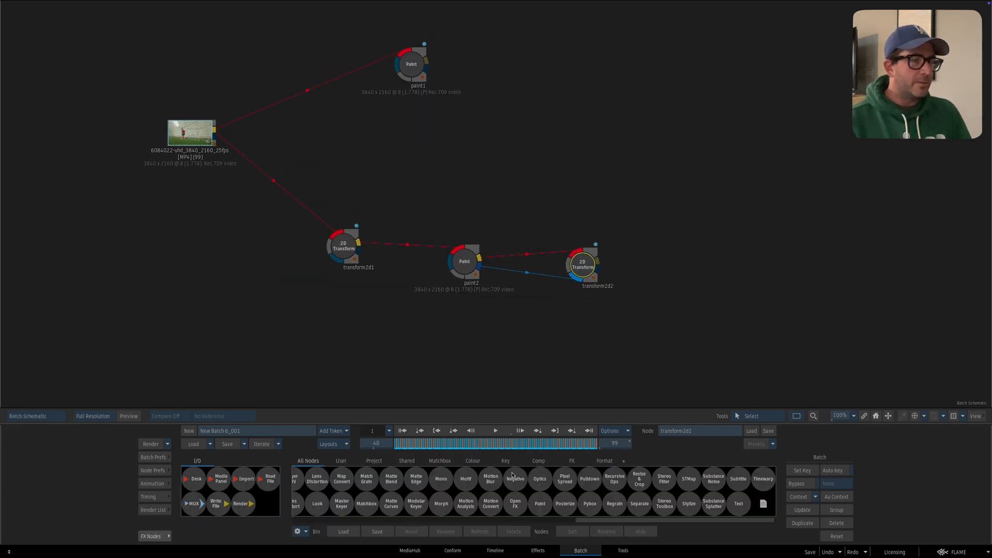
{"action": "left_click_drag", "start_coordinate": [552, 479], "coordinate": [718, 275]}
{"action": "double_click", "coordinate": [718, 275]}
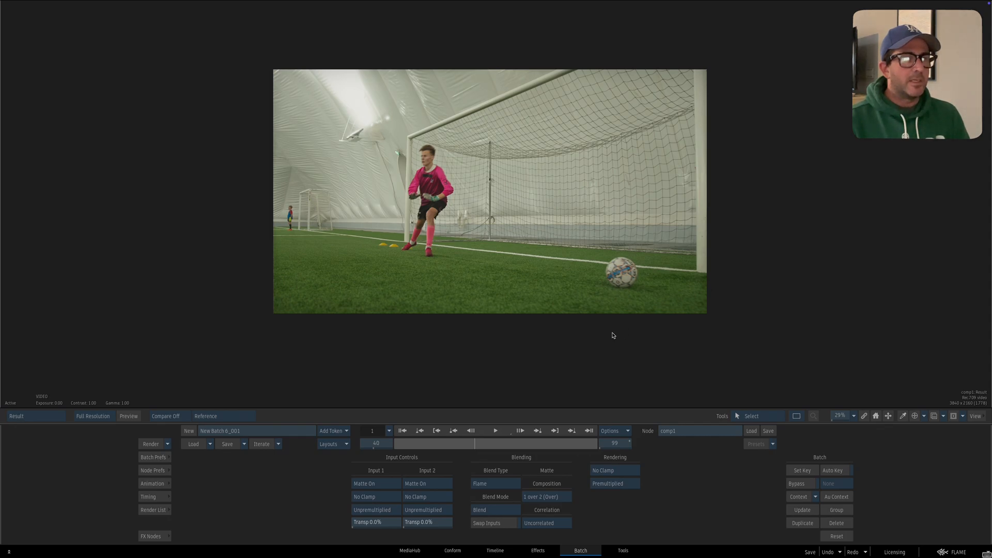
- Compare the Comp's back input with its result around the white mark, and play the composite from frame 1
{"action": "scroll", "coordinate": [499, 303], "scroll_direction": "up", "scroll_amount": 5}
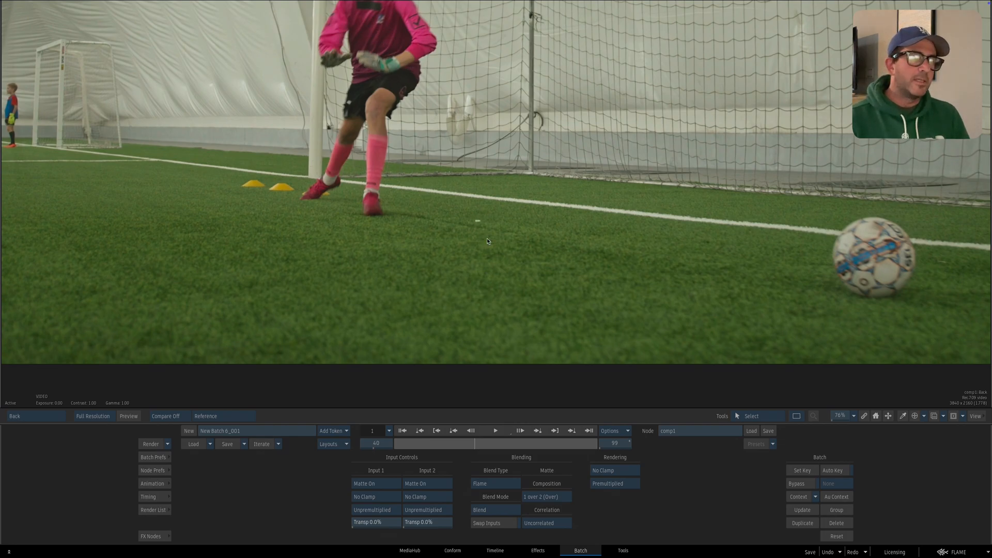
{"action": "mouse_move", "coordinate": [457, 447]}
{"action": "left_mouse_down"}
{"action": "mouse_move", "coordinate": [433, 445]}
{"action": "mouse_move", "coordinate": [455, 445]}
{"action": "left_mouse_up"}
{"action": "key", "text": "ctrl+space"}
{"action": "left_click", "coordinate": [408, 432]}
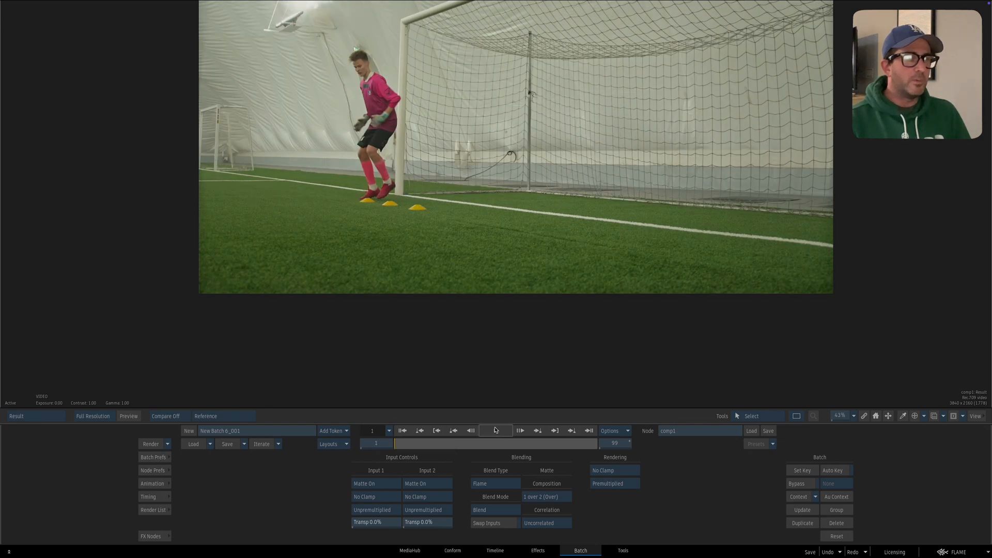
{"action": "left_click", "coordinate": [493, 429]}
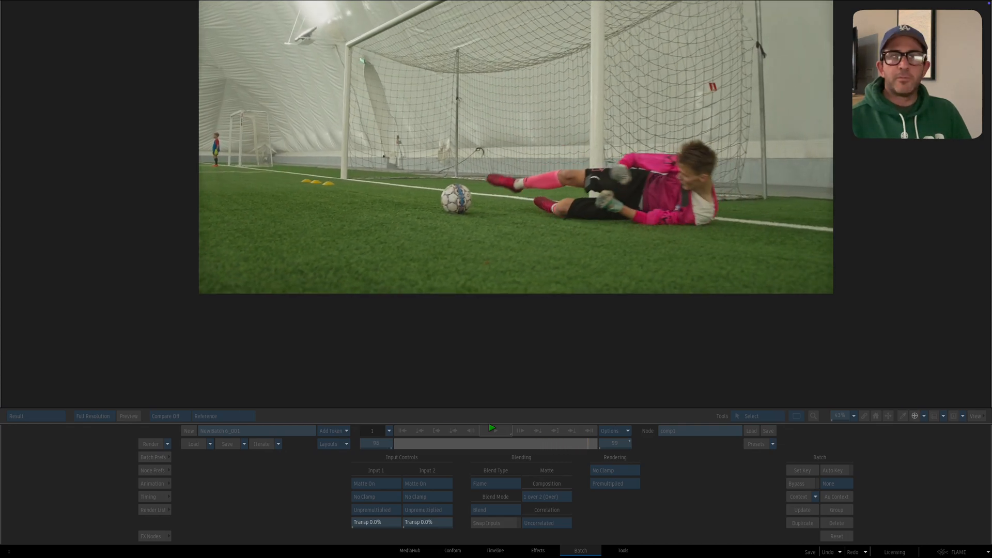
{"action": "key", "text": "Escape"}
- View the first 2D Transform's result and scrub through its frames to check the stabilized motion around the white mark
{"action": "left_click_drag", "start_coordinate": [370, 268], "coordinate": [381, 277]}
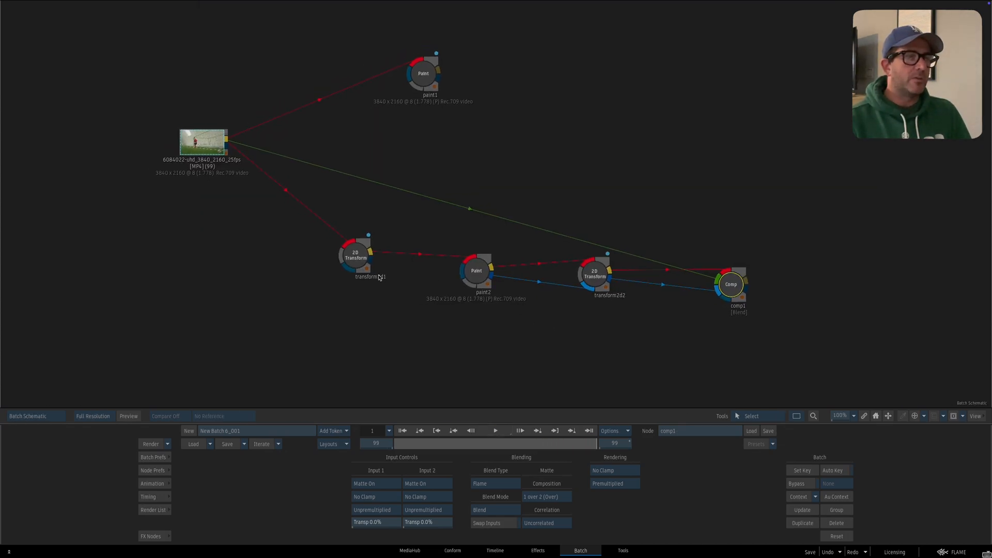
{"action": "left_click", "coordinate": [347, 268]}
{"action": "key", "text": "F4"}
{"action": "left_click_drag", "start_coordinate": [507, 351], "coordinate": [490, 343]}
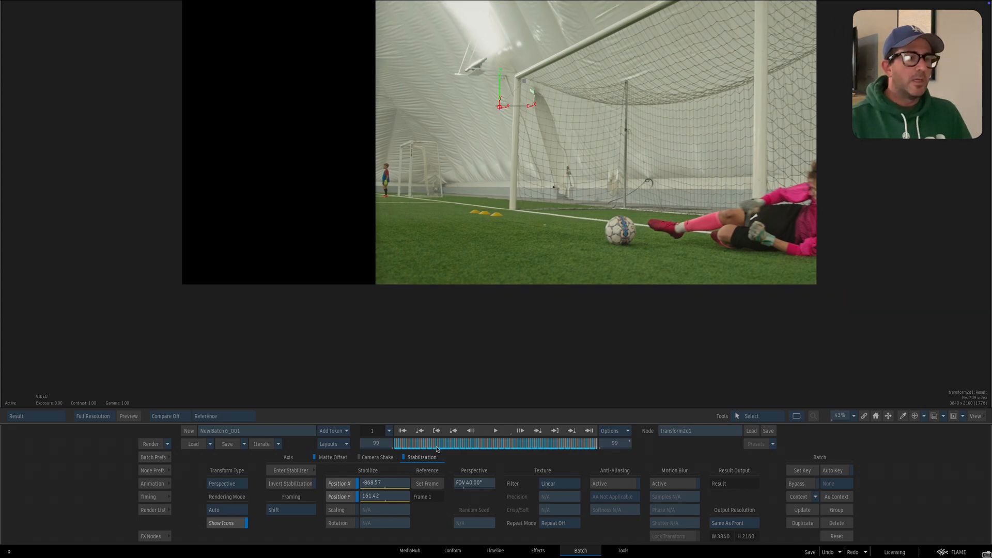
{"action": "left_click_drag", "start_coordinate": [438, 446], "coordinate": [399, 435]}
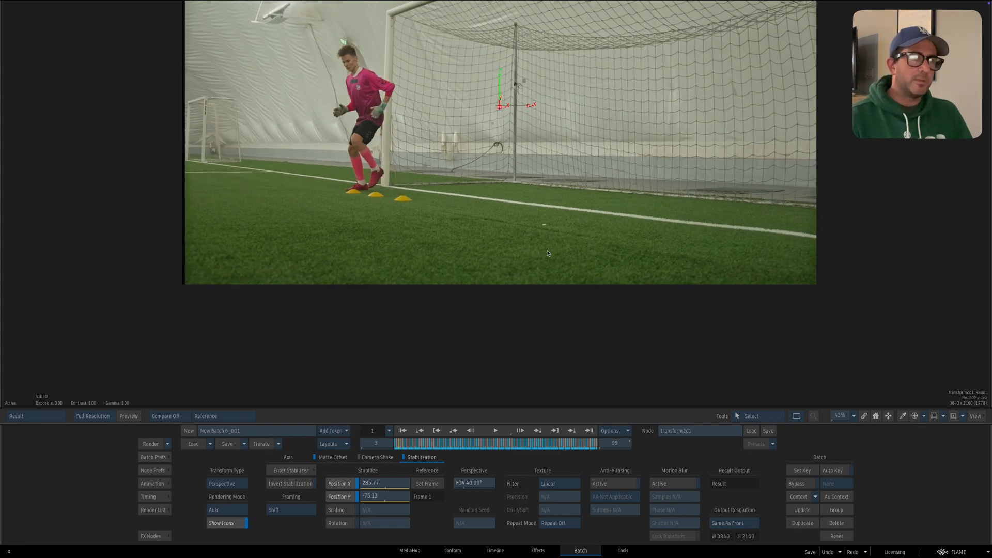
{"action": "left_click_drag", "start_coordinate": [428, 447], "coordinate": [395, 435]}
- Return to the batch schematic and move the Comp node farther away from the duplicated 2D Transform
{"action": "key", "text": "Escape"}
{"action": "scroll", "coordinate": [485, 223], "scroll_direction": "down", "scroll_amount": 5}
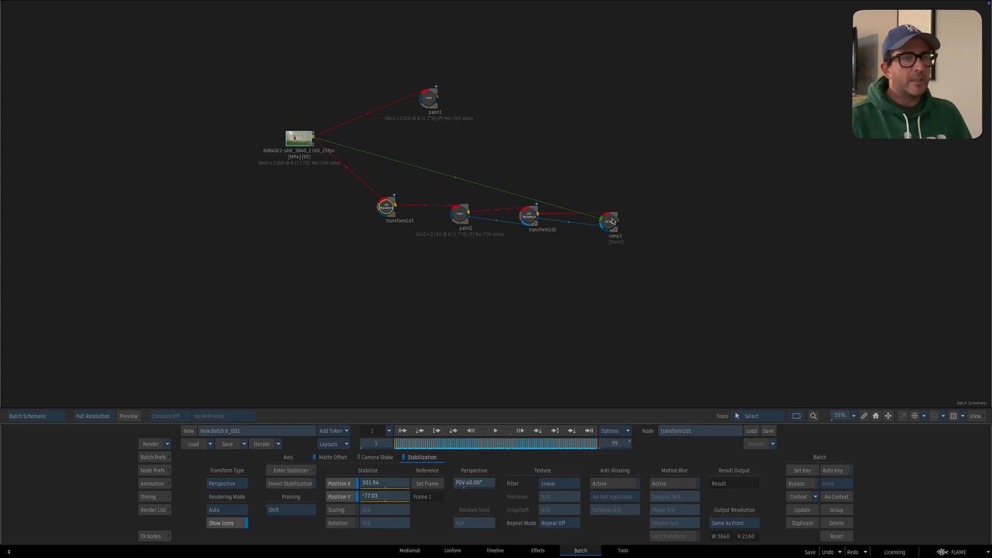
{"action": "left_click_drag", "start_coordinate": [613, 223], "coordinate": [639, 223]}
{"action": "left_click", "coordinate": [392, 205]}
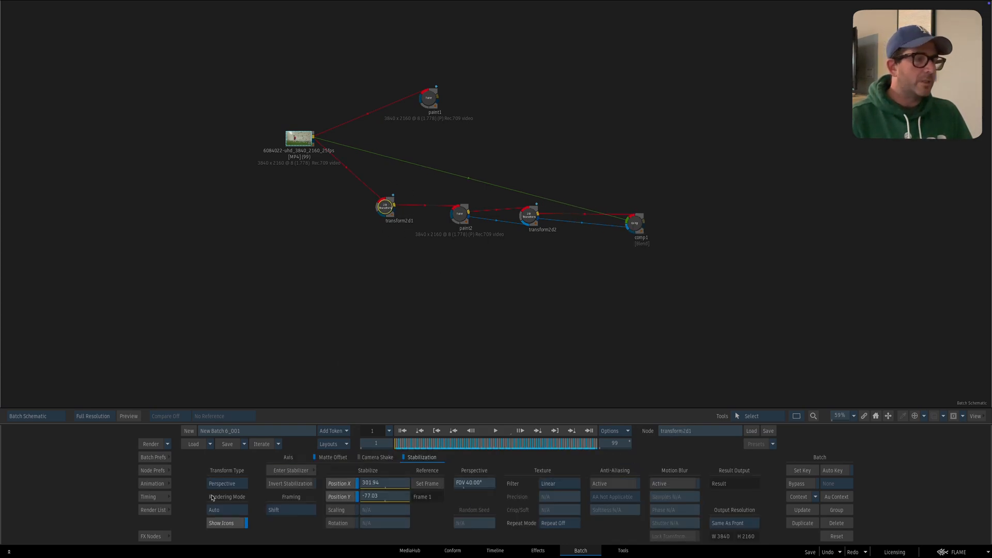
- Add an extra 2D Transform node below the first one and remove it from the schematic
{"action": "left_click", "coordinate": [151, 536]}
{"action": "left_click", "coordinate": [305, 504]}
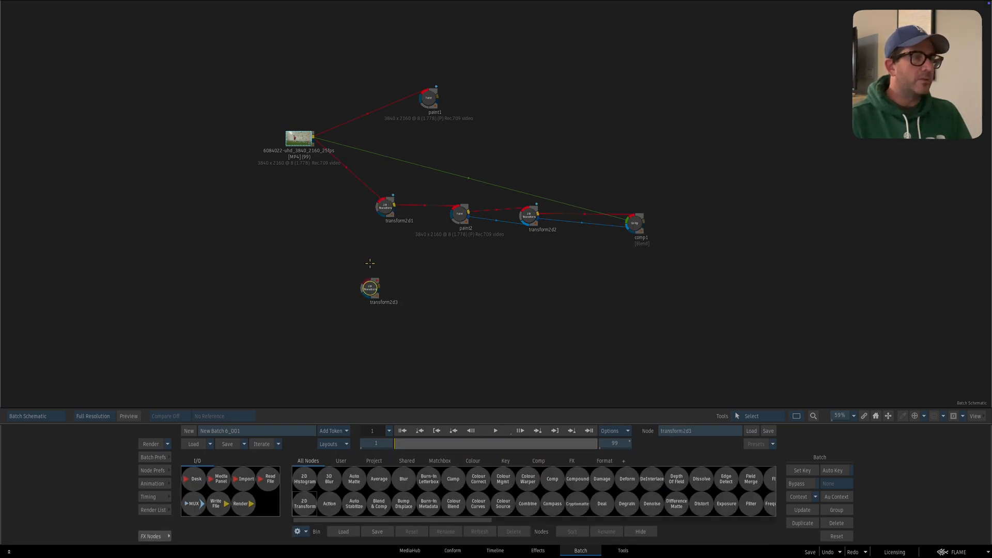
{"action": "left_click", "coordinate": [380, 253]}
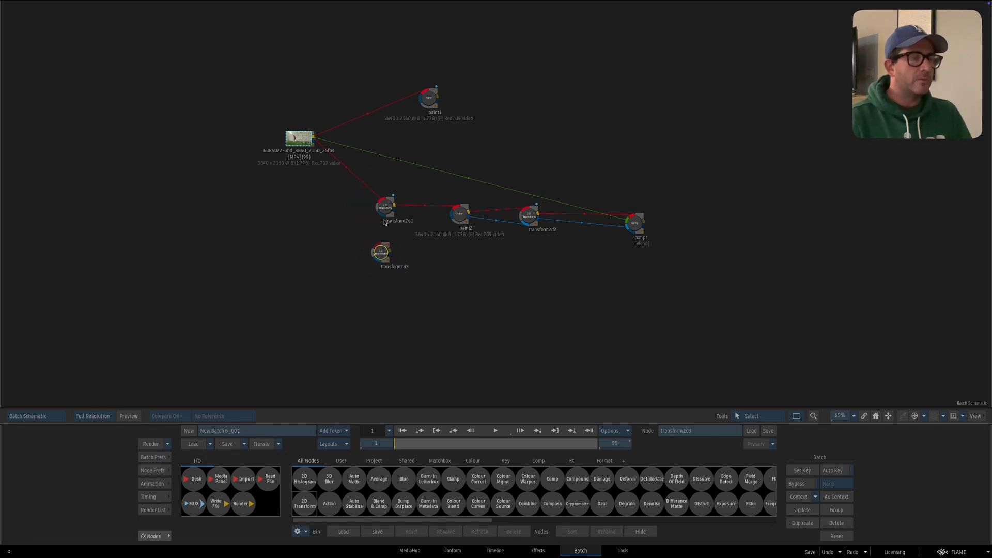
{"action": "left_click_drag", "start_coordinate": [383, 252], "coordinate": [356, 517]}
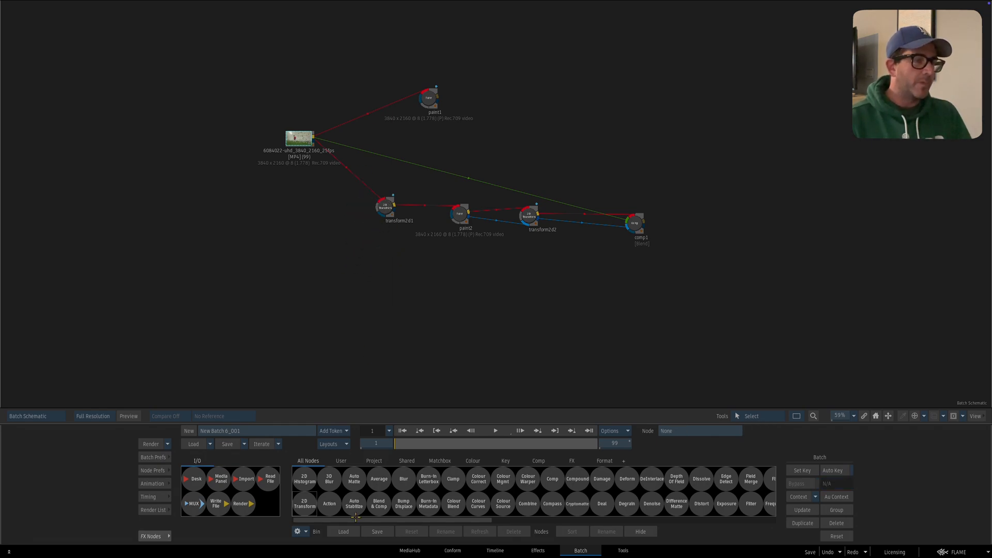
- Add an Action node below the node chain with the source clip as its back input and a media input attached
{"action": "left_click", "coordinate": [329, 505]}
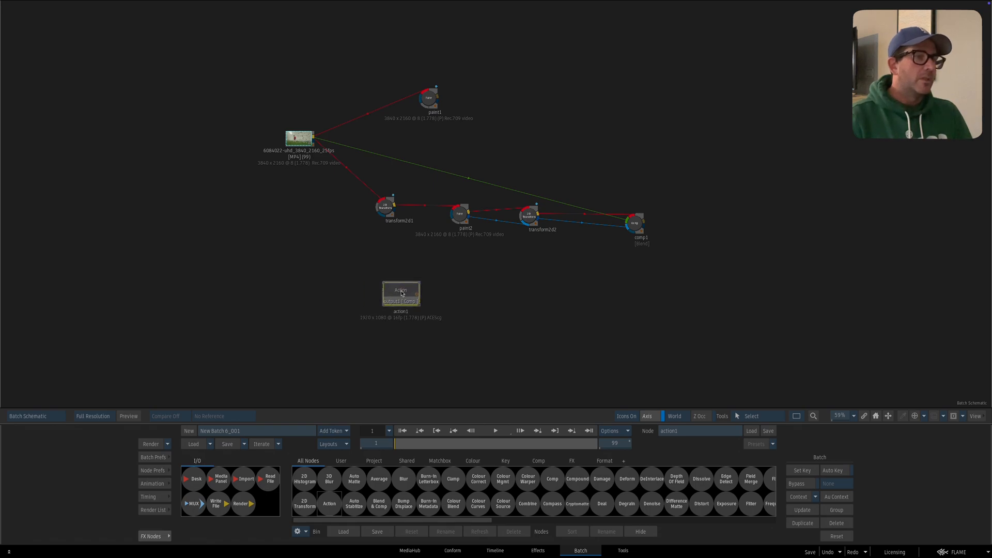
{"action": "left_click_drag", "start_coordinate": [380, 295], "coordinate": [458, 303]}
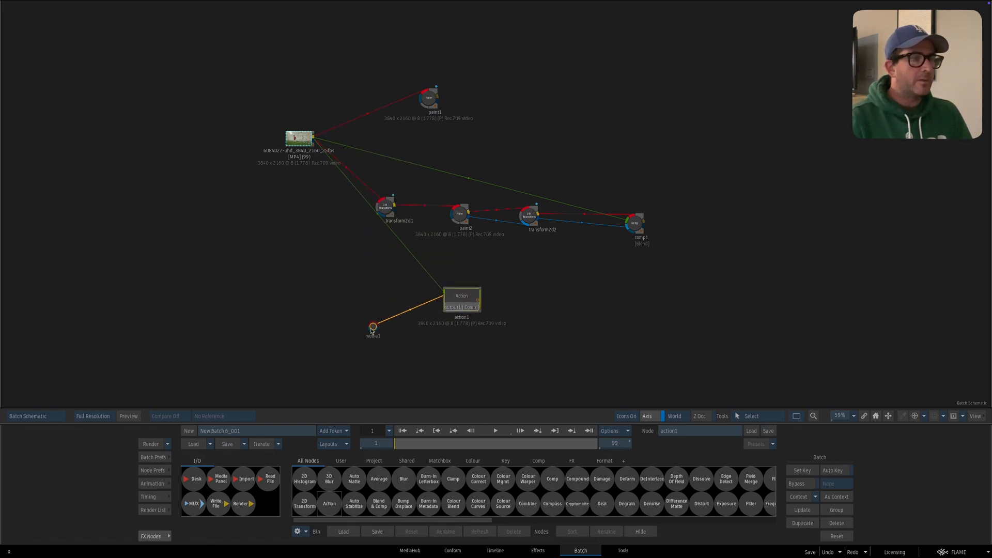
{"action": "left_click_drag", "start_coordinate": [372, 326], "coordinate": [342, 287]}
{"action": "left_click_drag", "start_coordinate": [363, 317], "coordinate": [423, 318]}
{"action": "left_click_drag", "start_coordinate": [404, 286], "coordinate": [405, 301]}
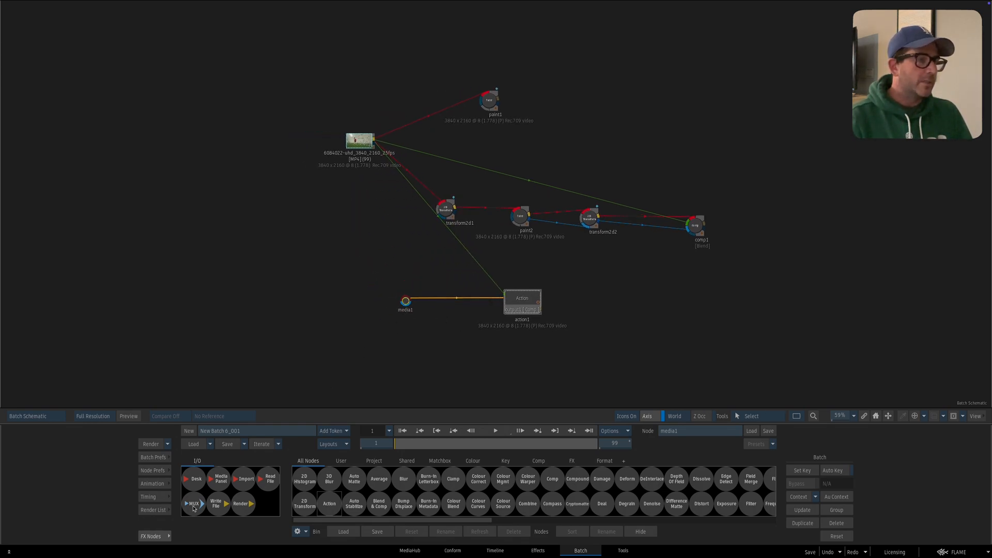
- Add another Paint node beside the Action node, and remove the Action setup and that Paint node from the schematic
{"action": "left_click", "coordinate": [170, 537]}
{"action": "left_click", "coordinate": [168, 540]}
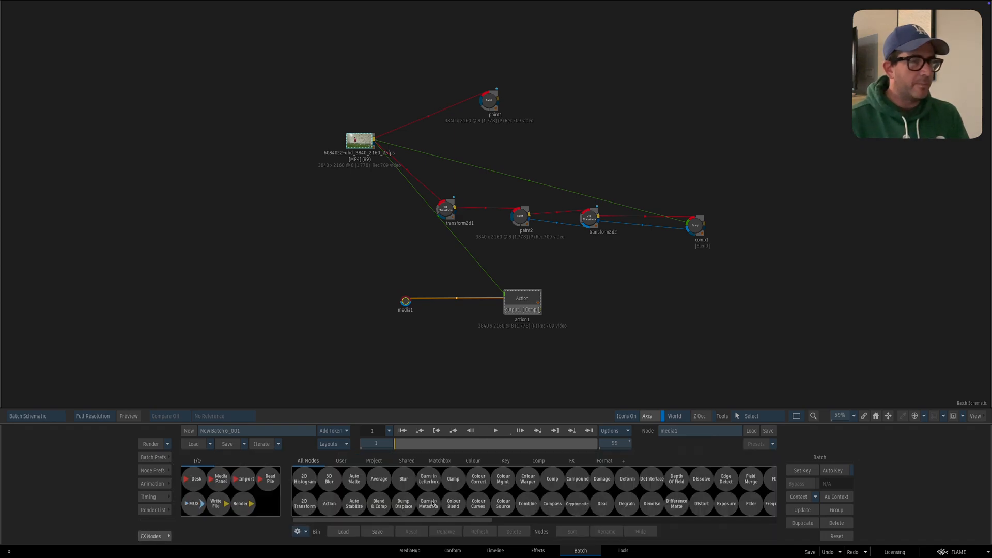
{"action": "mouse_move", "coordinate": [541, 509]}
{"action": "left_mouse_down"}
{"action": "mouse_move", "coordinate": [366, 233]}
{"action": "mouse_move", "coordinate": [343, 336]}
{"action": "mouse_move", "coordinate": [347, 326]}
{"action": "left_mouse_up"}
{"action": "left_click_drag", "start_coordinate": [518, 304], "coordinate": [472, 555]}
{"action": "left_click_drag", "start_coordinate": [347, 326], "coordinate": [414, 554]}
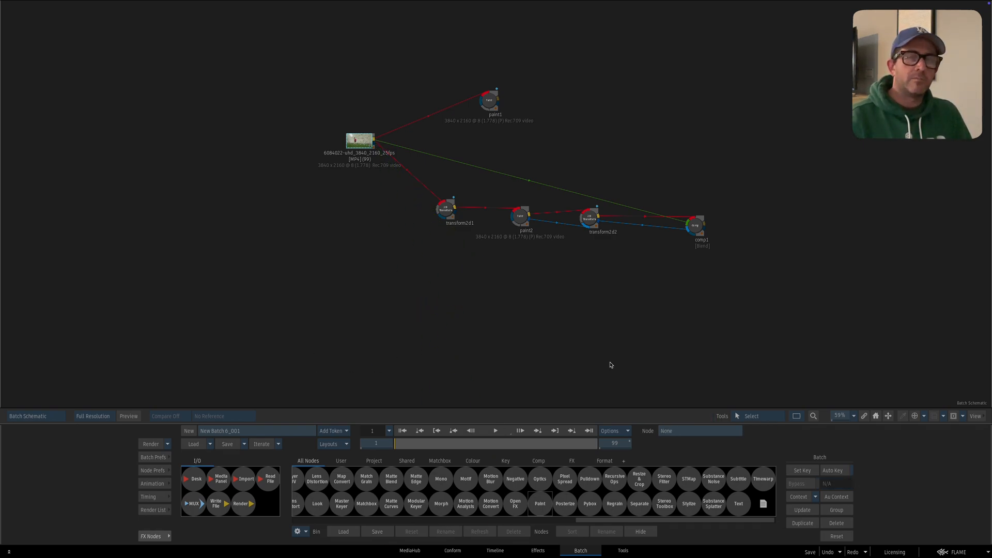